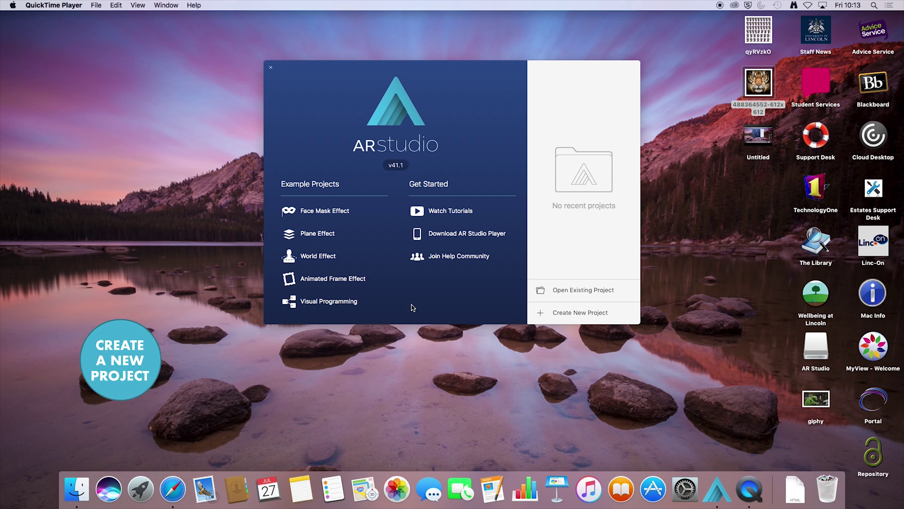
# - Create a new blank AR Studio project from the welcome window
pyautogui.click(595, 319)
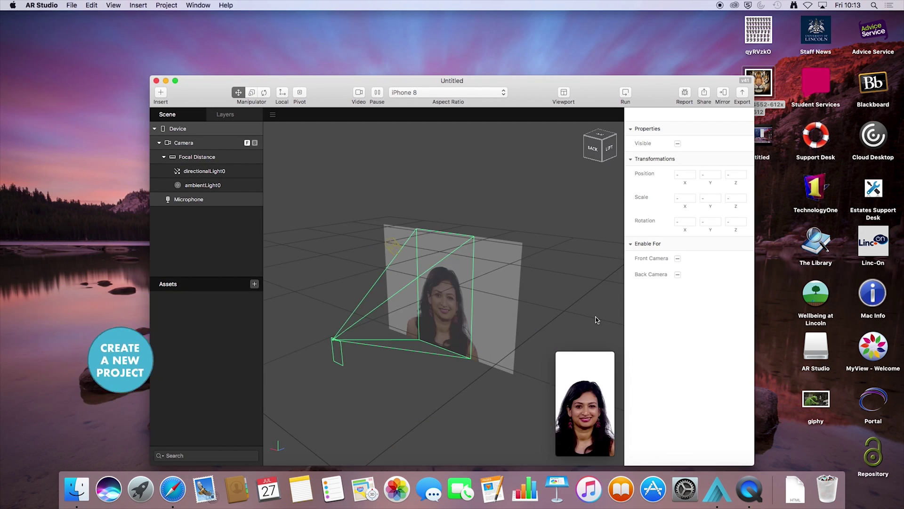
# - Make the project window full screen and inspect Focal Distance and directionalLight0
pyautogui.click(175, 80)
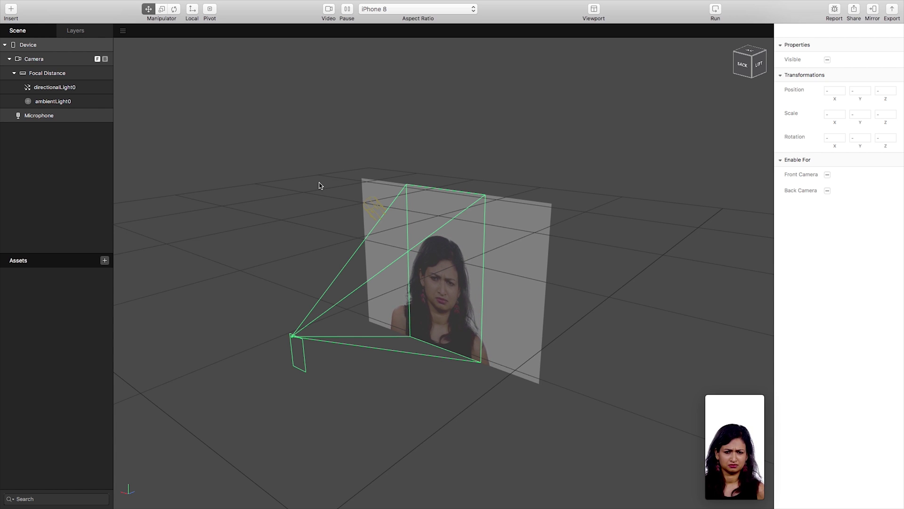
pyautogui.click(50, 74)
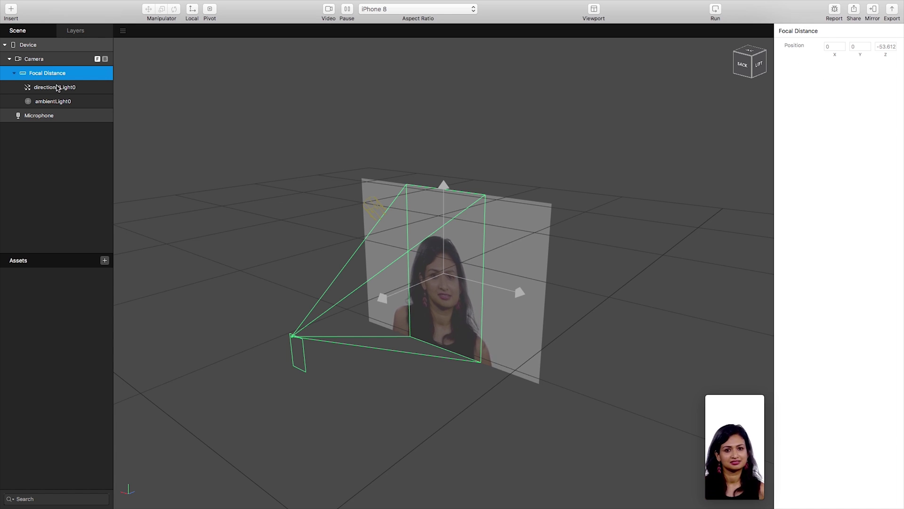
pyautogui.click(57, 88)
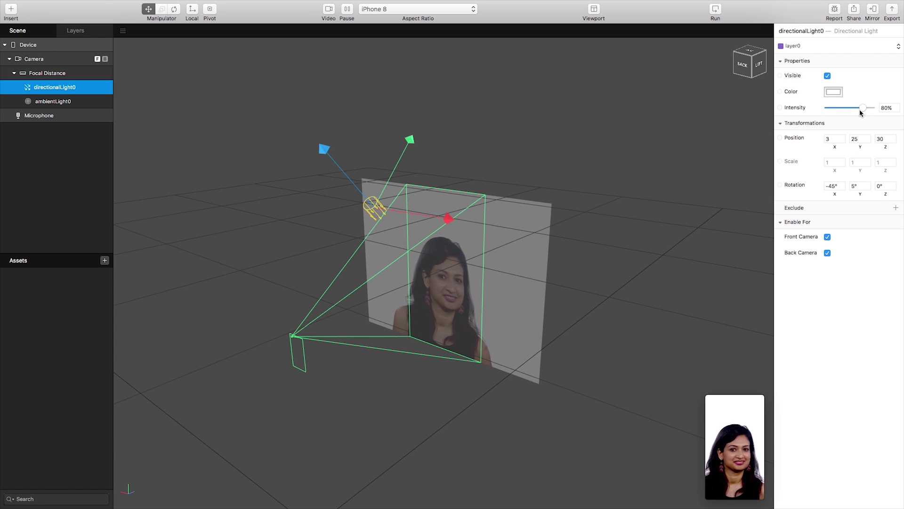
# - Return directionalLight0 intensity to 80%, then review ambientLight0 and the Microphone settings
pyautogui.moveTo(862, 107)
pyautogui.mouseDown()
pyautogui.moveTo(842, 109)
pyautogui.moveTo(859, 109)
pyautogui.mouseUp()
pyautogui.click(884, 108)
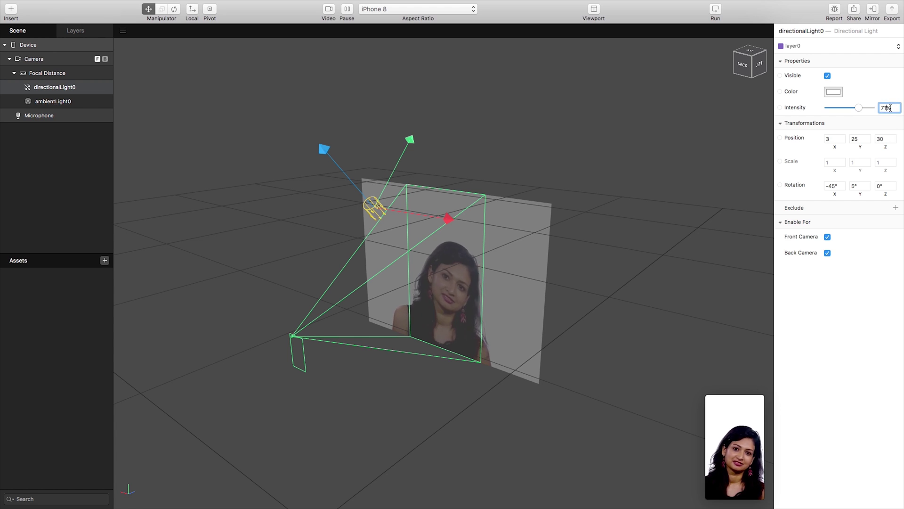
pyautogui.write('80')
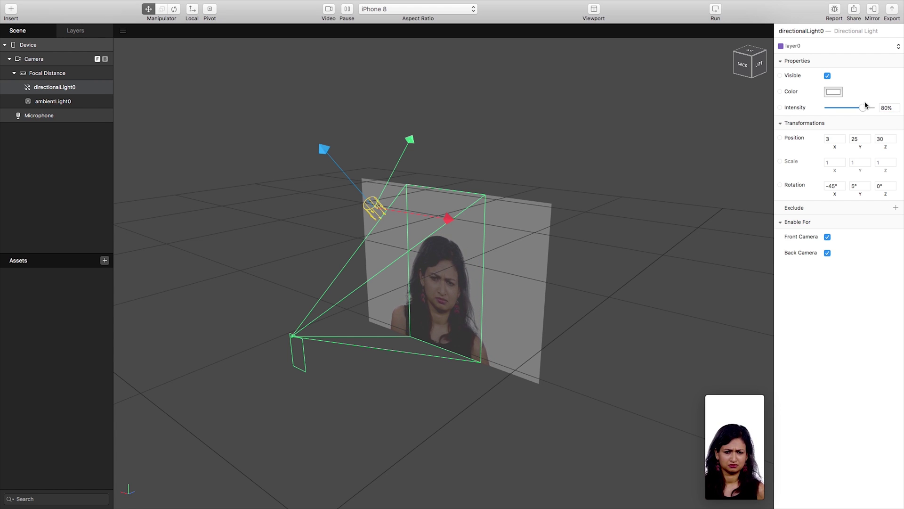
pyautogui.click(77, 101)
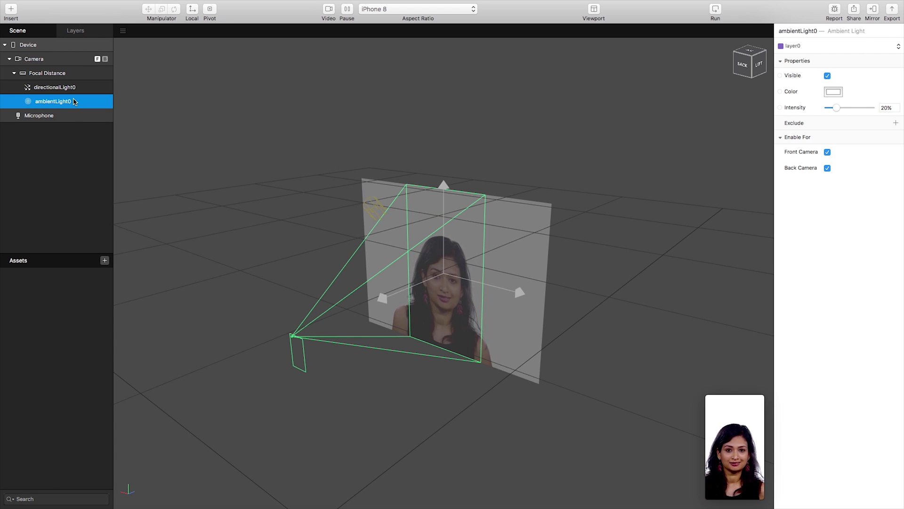
pyautogui.click(67, 116)
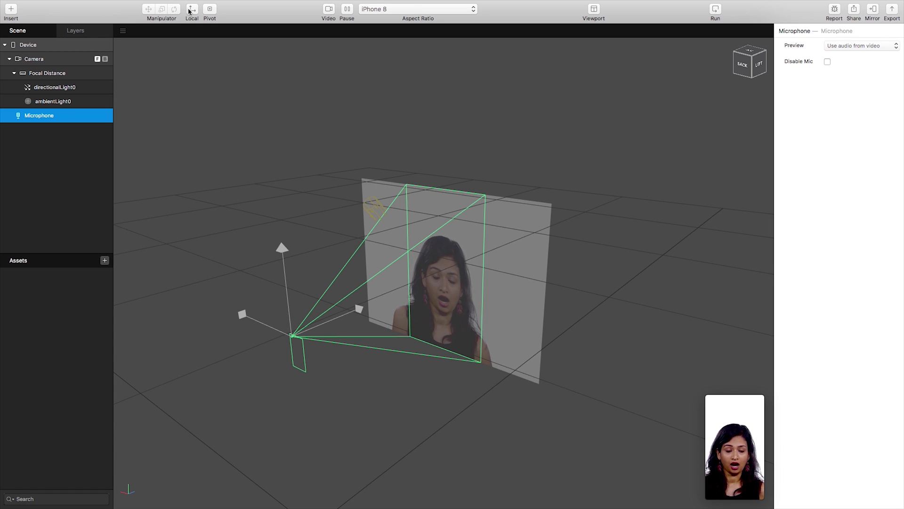
# - Compare the sample preview videos and settle on the first woman's video
pyautogui.click(329, 10)
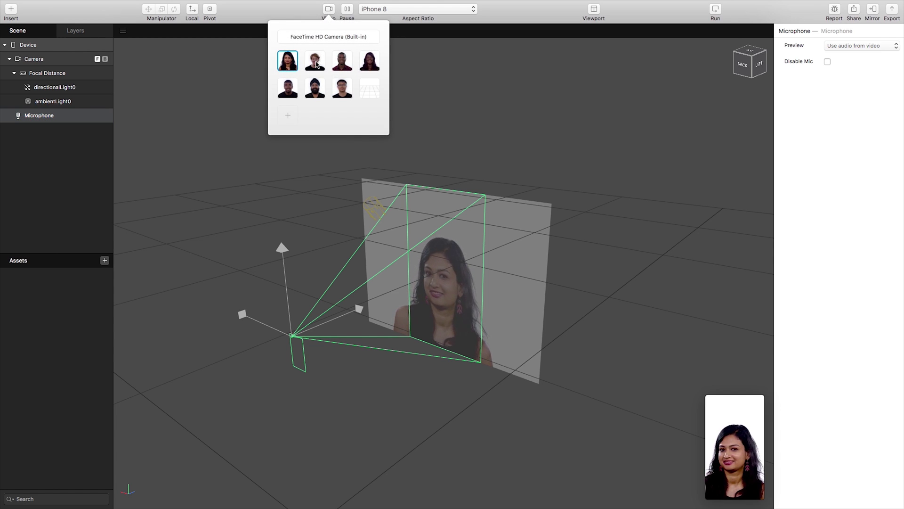
pyautogui.click(316, 63)
pyautogui.click(343, 63)
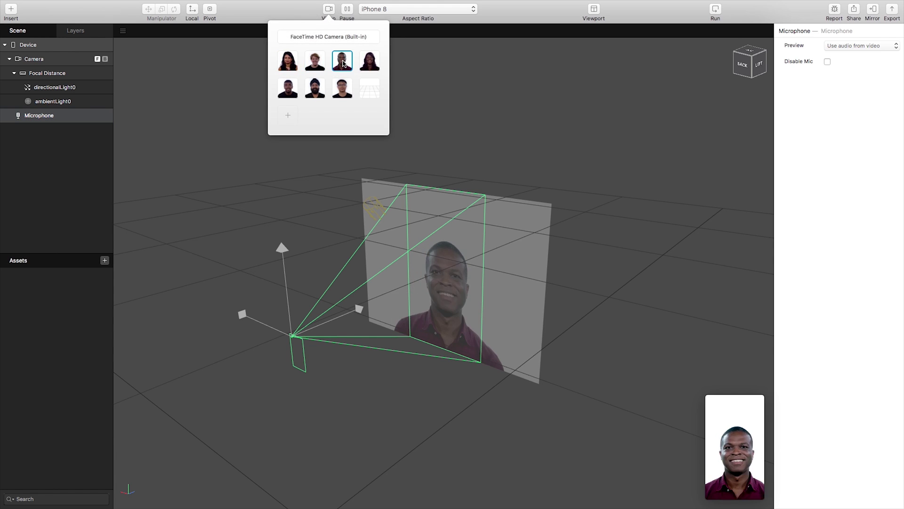
pyautogui.click(341, 88)
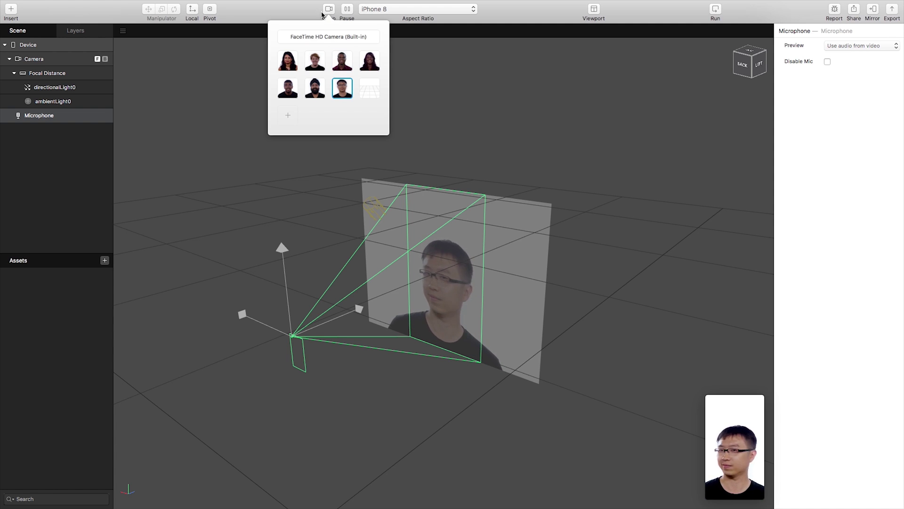
pyautogui.click(288, 60)
pyautogui.click(309, 13)
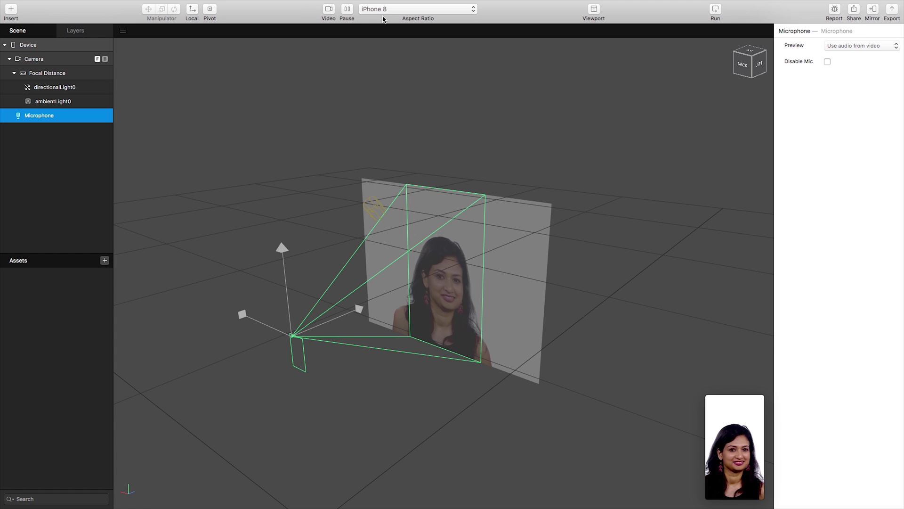
# - Try iPad Pro and Samsung Galaxy S9 sizes, then preview at iPhone X proportions
pyautogui.click(386, 11)
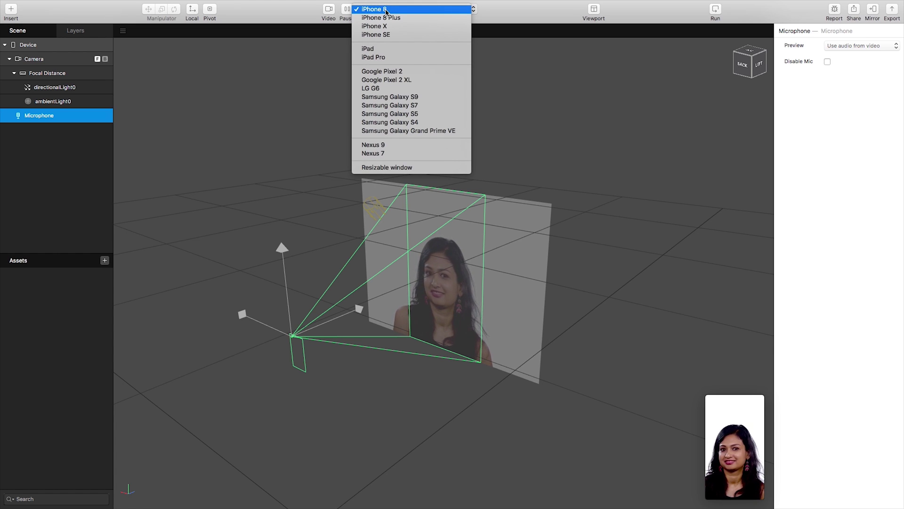
pyautogui.click(383, 57)
pyautogui.click(384, 10)
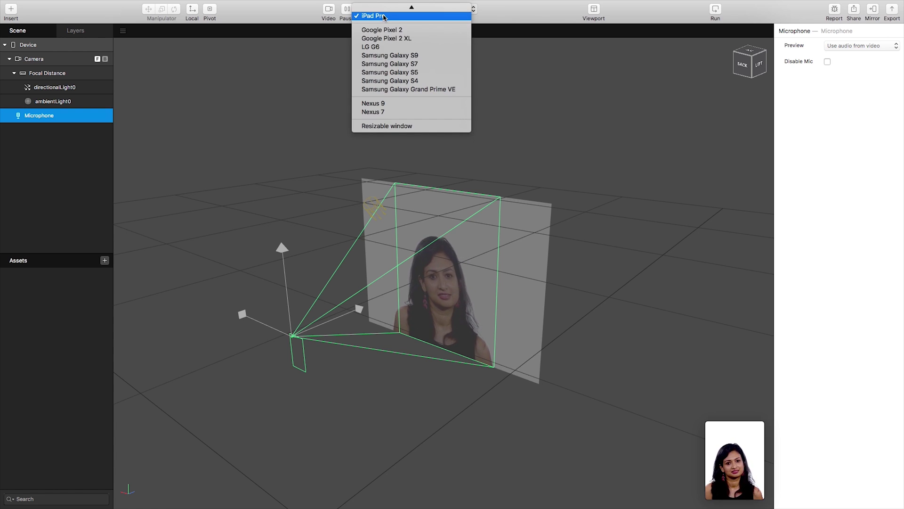
pyautogui.click(395, 56)
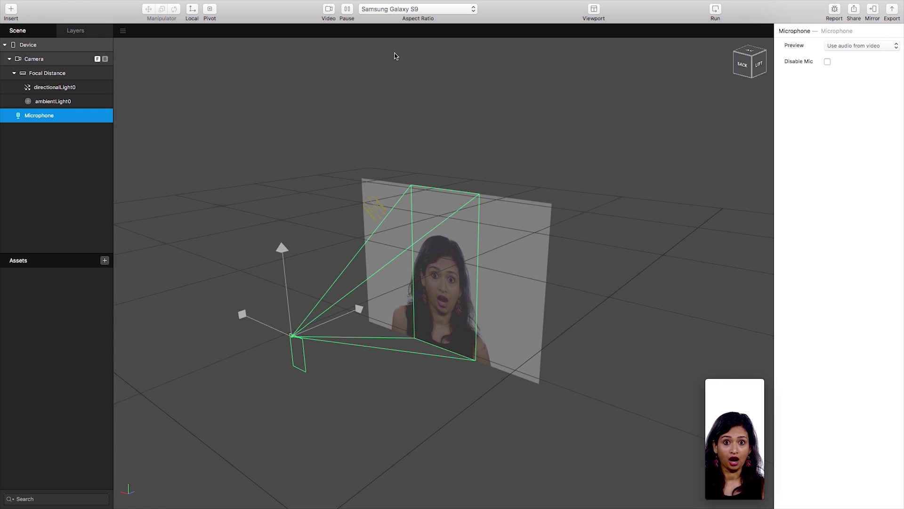
pyautogui.click(389, 10)
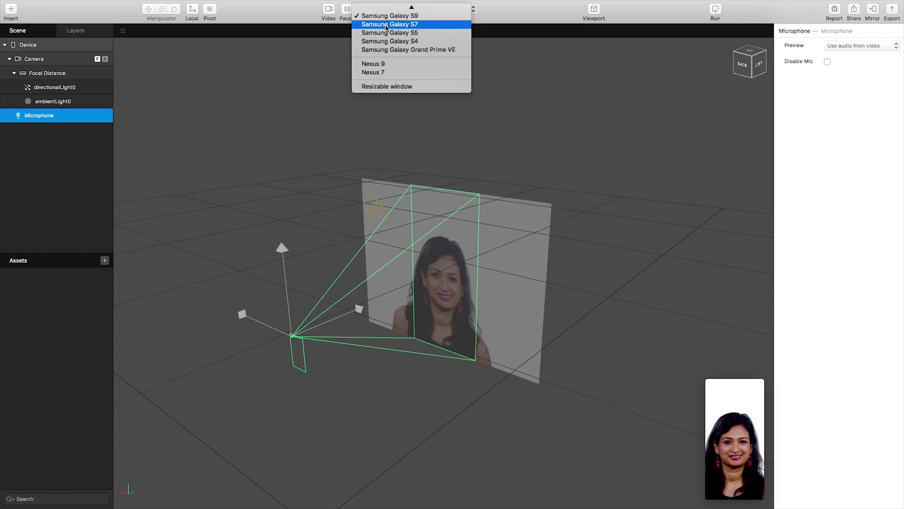
pyautogui.scroll(3, 386, 30)
pyautogui.click(386, 26)
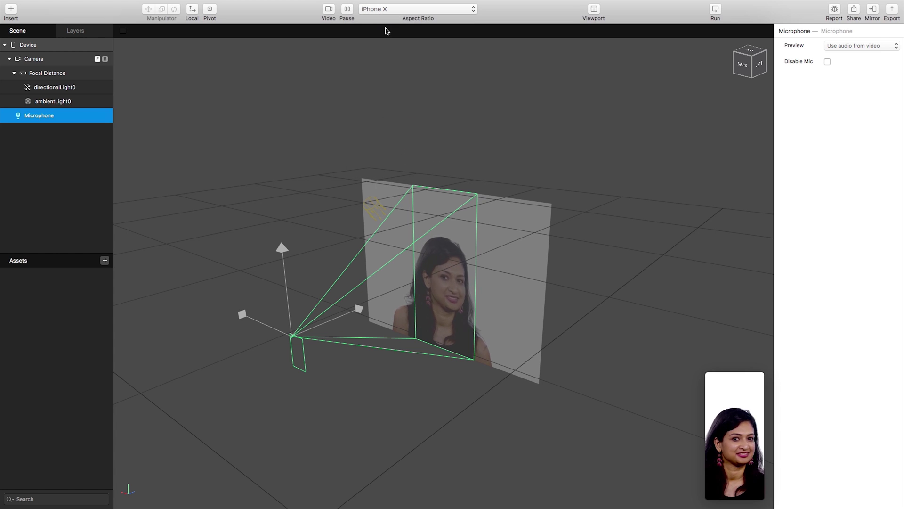
# - Enlarge the preview into a floating simulator window
pyautogui.click(737, 399)
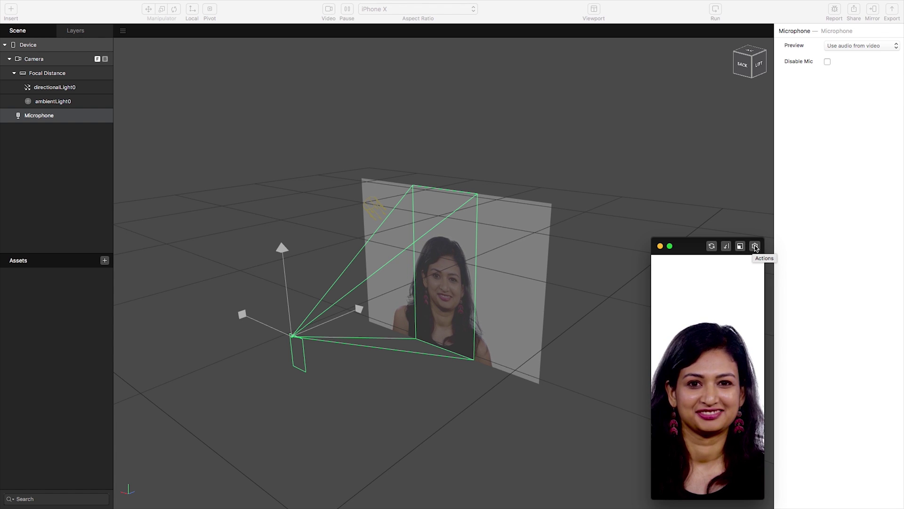
pyautogui.click(758, 252)
pyautogui.click(738, 278)
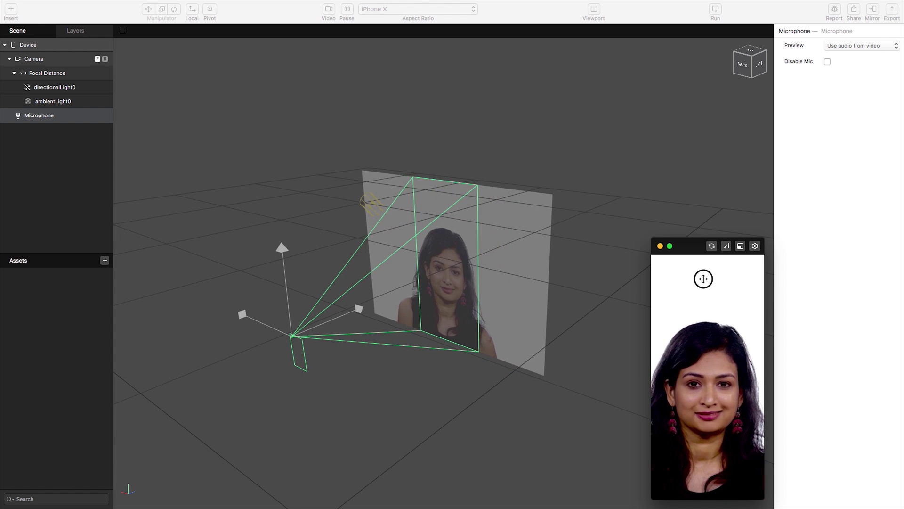
# - Try stacked and side-by-side viewport layouts, then return to a single scene view
pyautogui.click(508, 17)
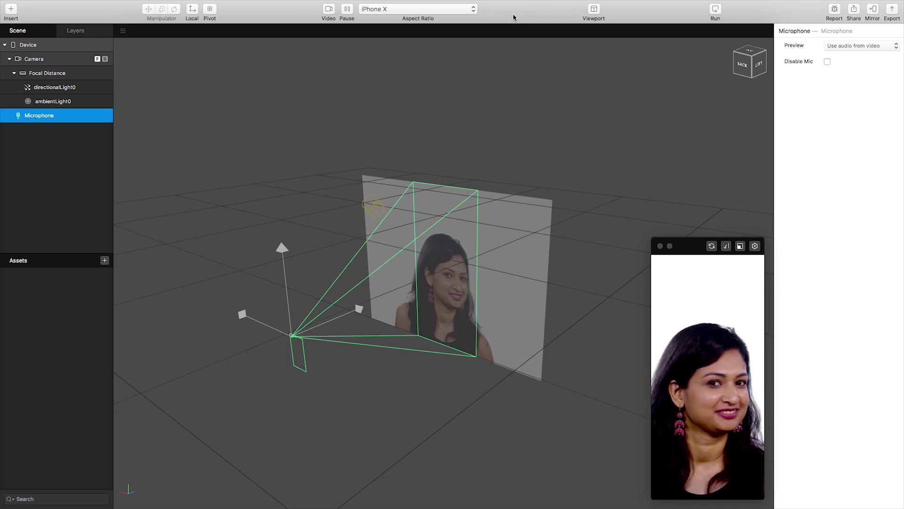
pyautogui.click(593, 10)
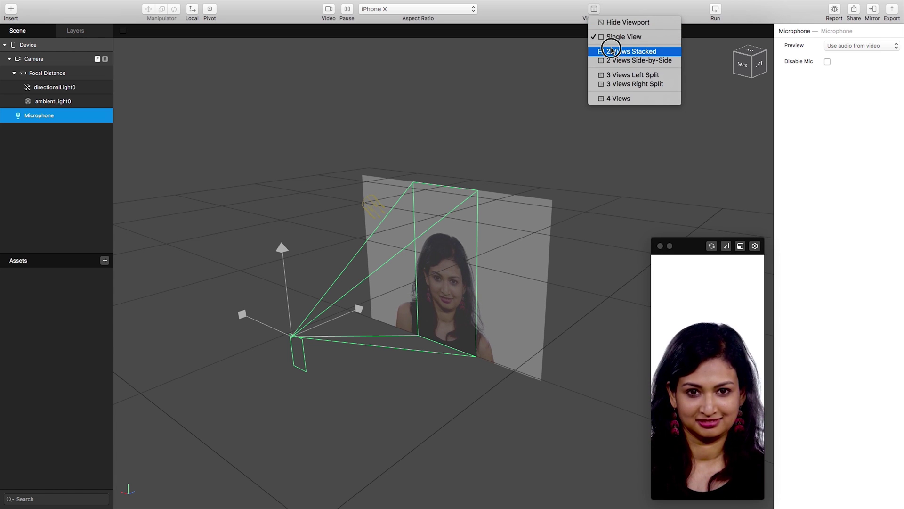
pyautogui.click(611, 50)
pyautogui.click(593, 10)
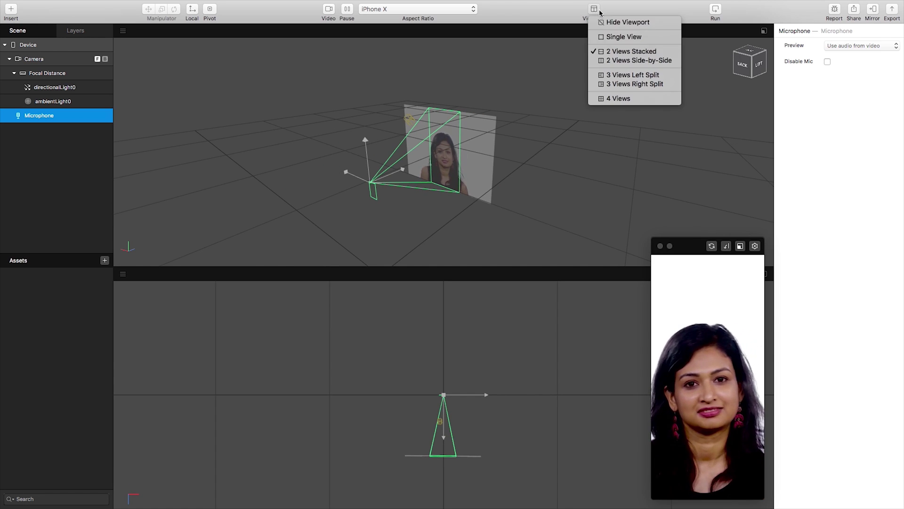
pyautogui.click(631, 60)
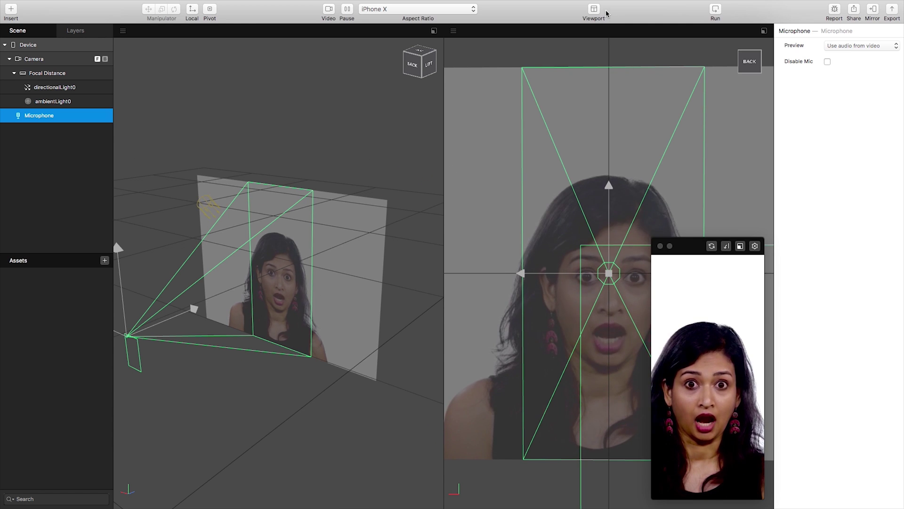
pyautogui.click(606, 13)
pyautogui.click(617, 40)
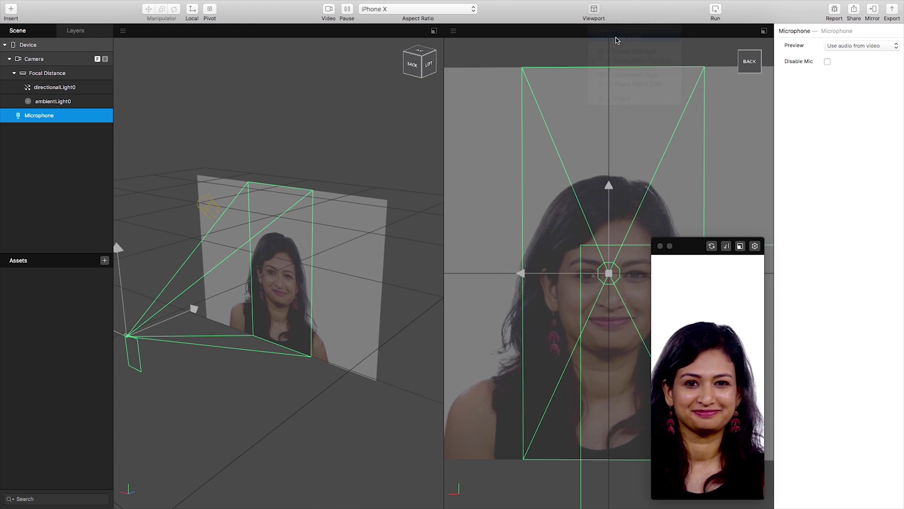
pyautogui.click(624, 104)
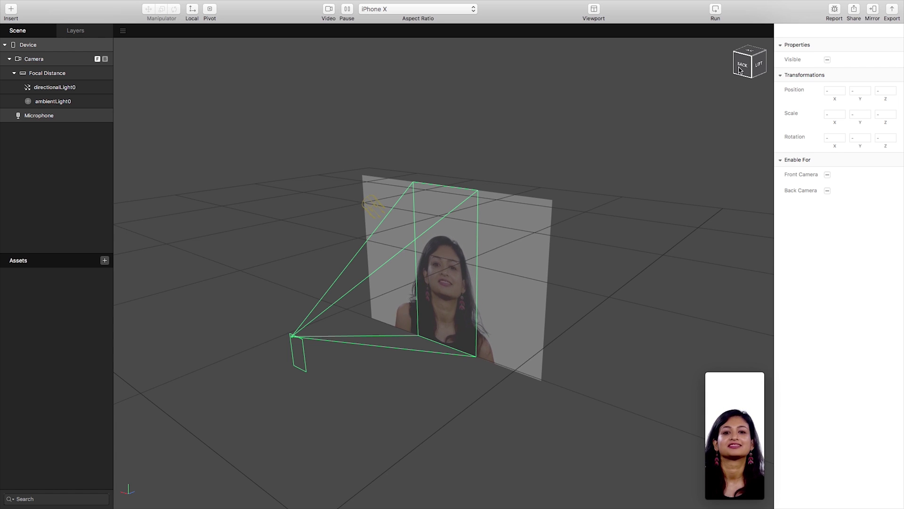
# - View the scene from the Left and Front, then return to Bird's Eye
pyautogui.rightClick(712, 83)
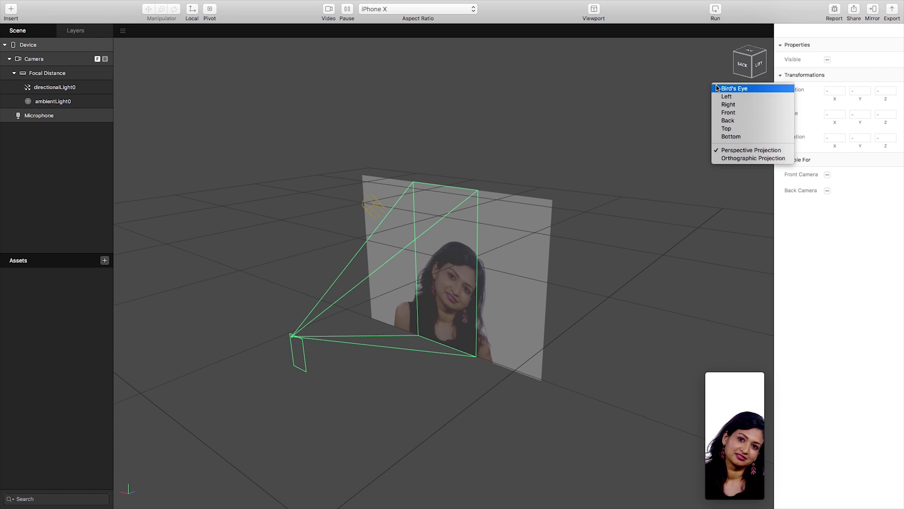
pyautogui.click(727, 97)
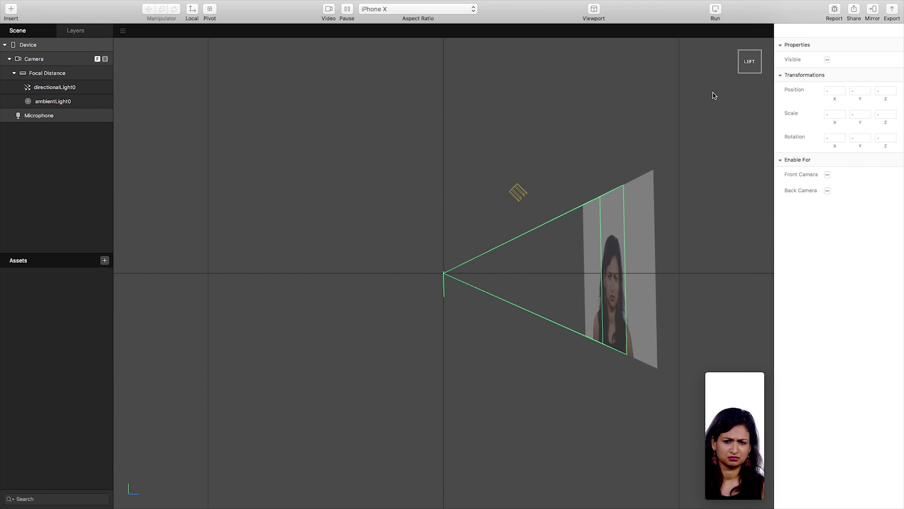
pyautogui.rightClick(704, 95)
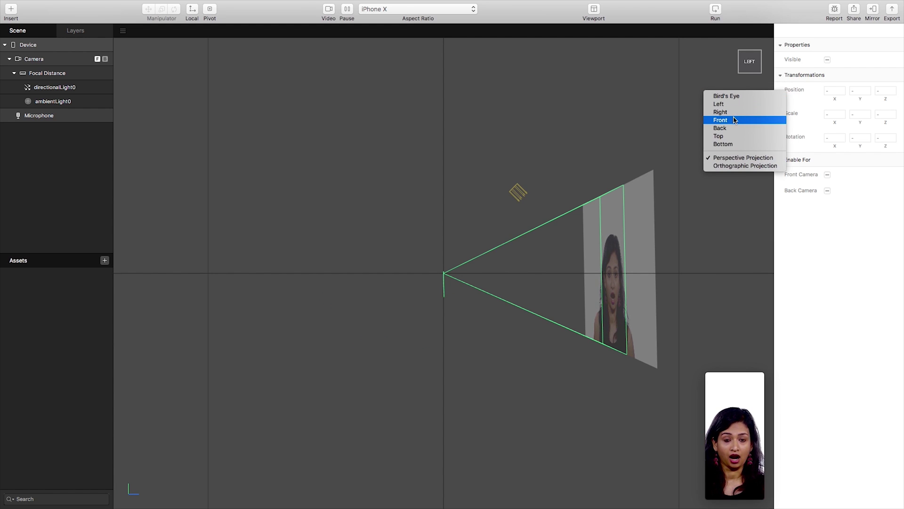
pyautogui.click(731, 120)
pyautogui.rightClick(718, 110)
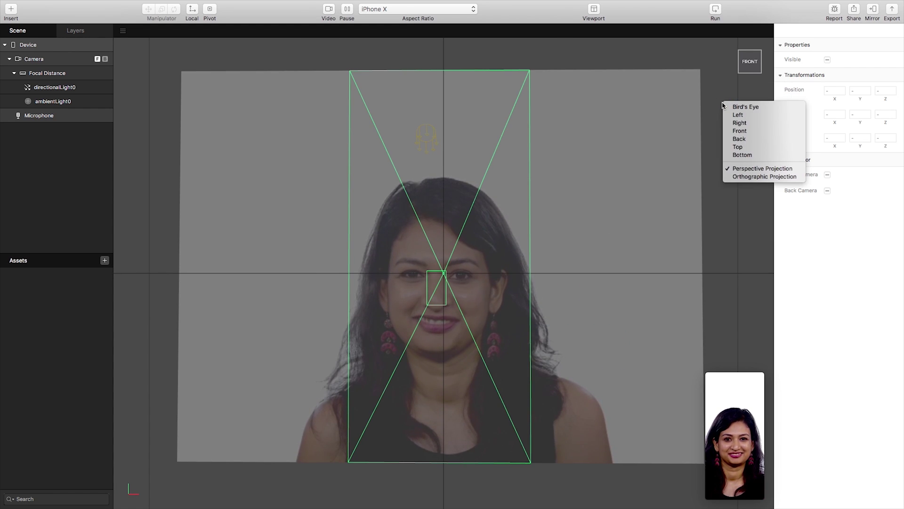
pyautogui.click(738, 108)
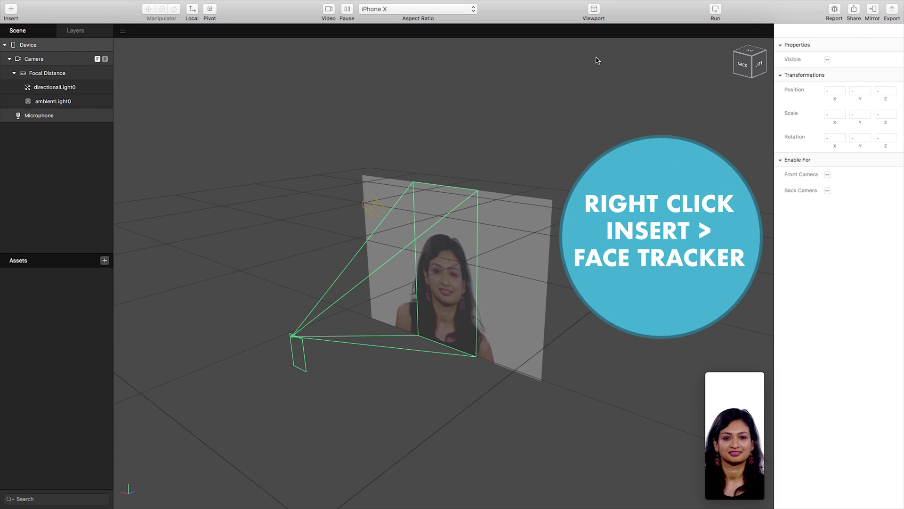
# - Insert a Face Tracker and move facetracker0 into the Focal Distance group
pyautogui.rightClick(43, 127)
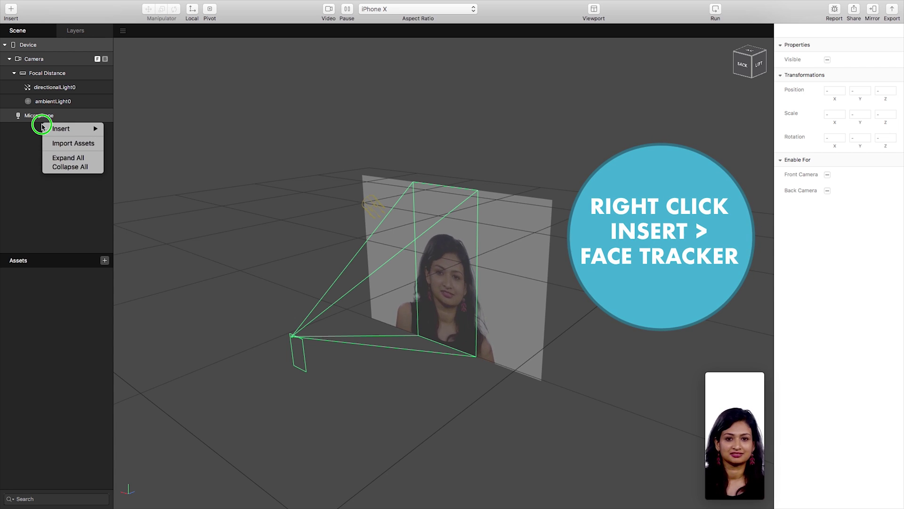
pyautogui.click(44, 130)
pyautogui.rightClick(43, 126)
pyautogui.moveTo(64, 134)
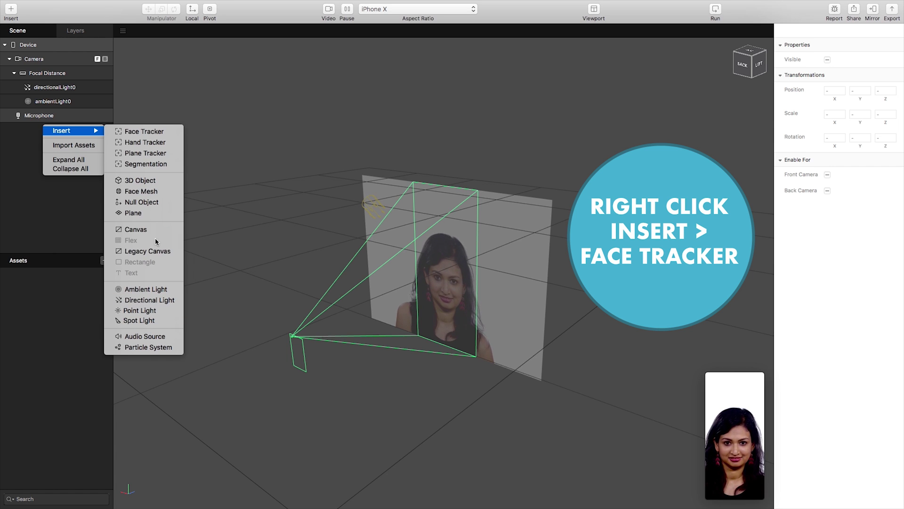
pyautogui.click(142, 131)
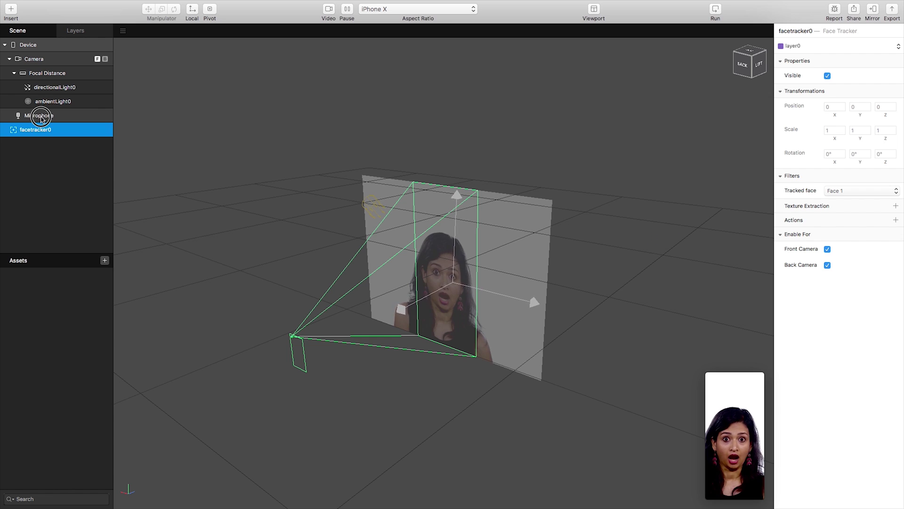
pyautogui.moveTo(44, 138); pyautogui.dragTo(35, 111)
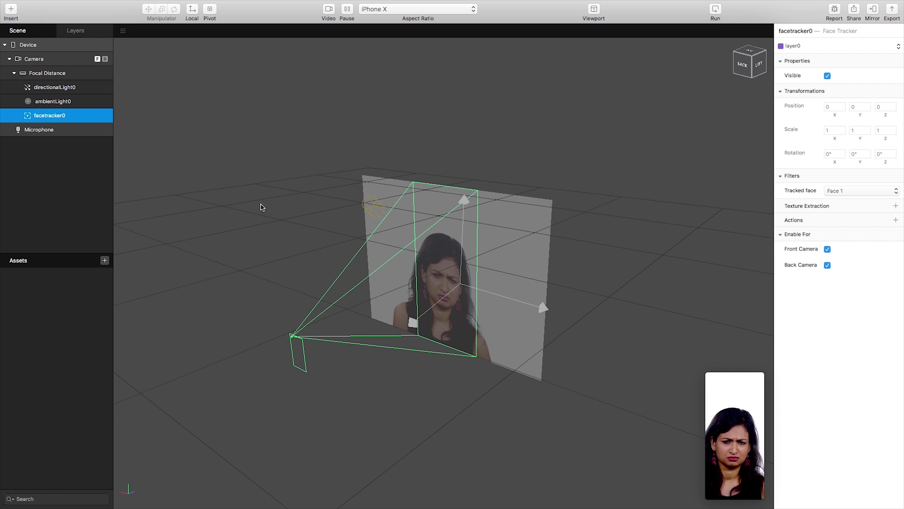
# - Insert a Face Mesh as a child of facetracker0
pyautogui.rightClick(62, 117)
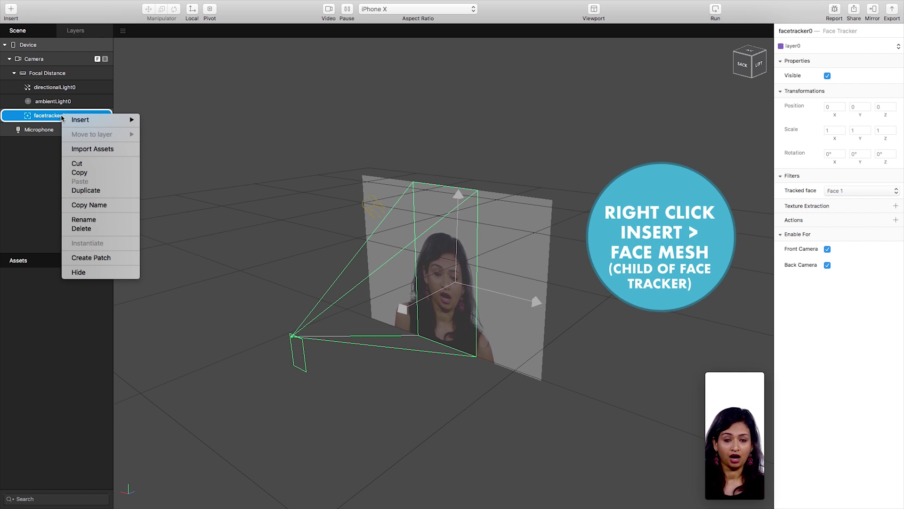
pyautogui.moveTo(93, 120)
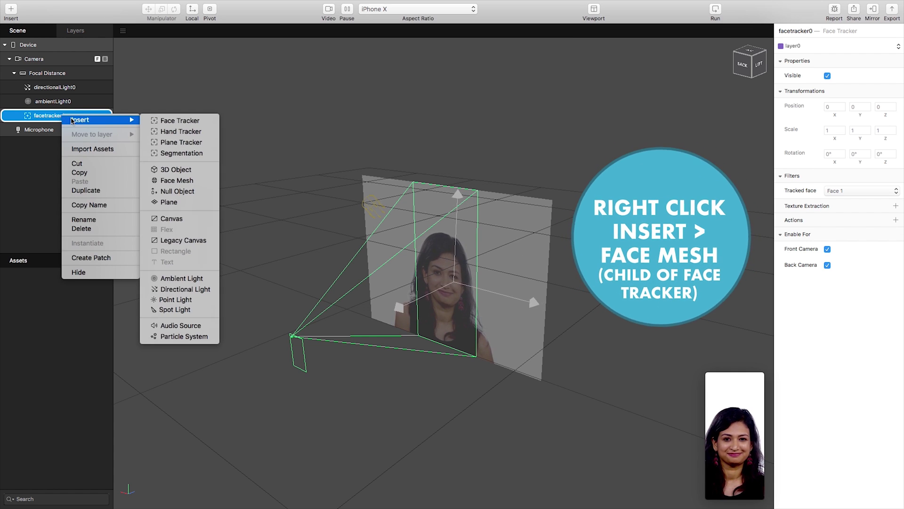
pyautogui.click(203, 186)
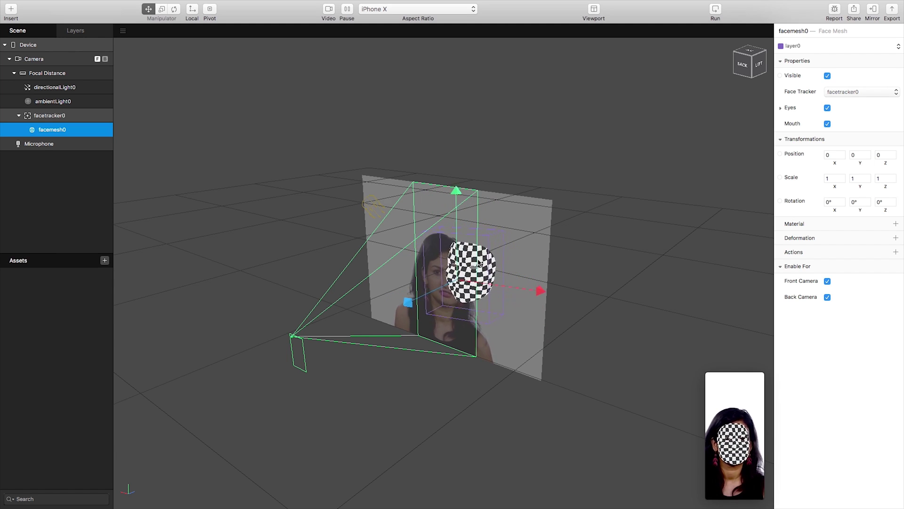
# - Toggle the face mesh's Visible, Eyes and Mouth options and enlarge the face preview
pyautogui.click(828, 75)
pyautogui.click(827, 76)
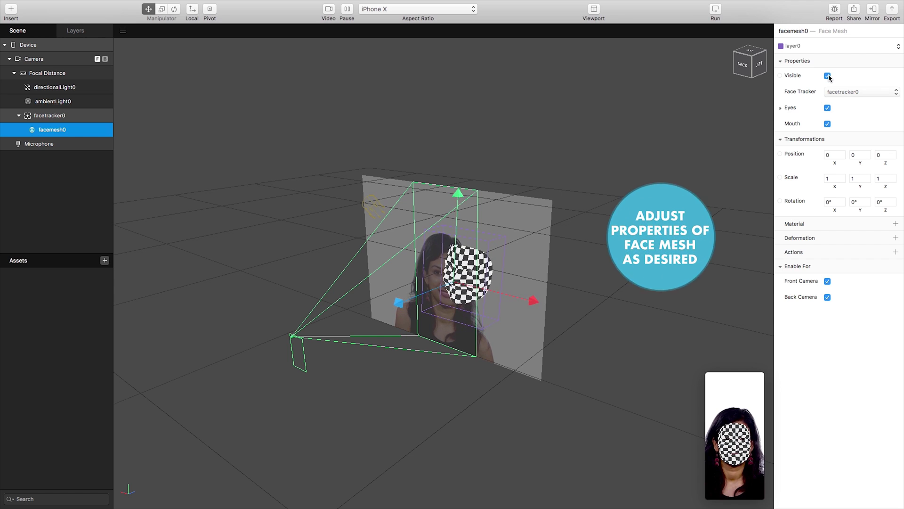
pyautogui.click(828, 108)
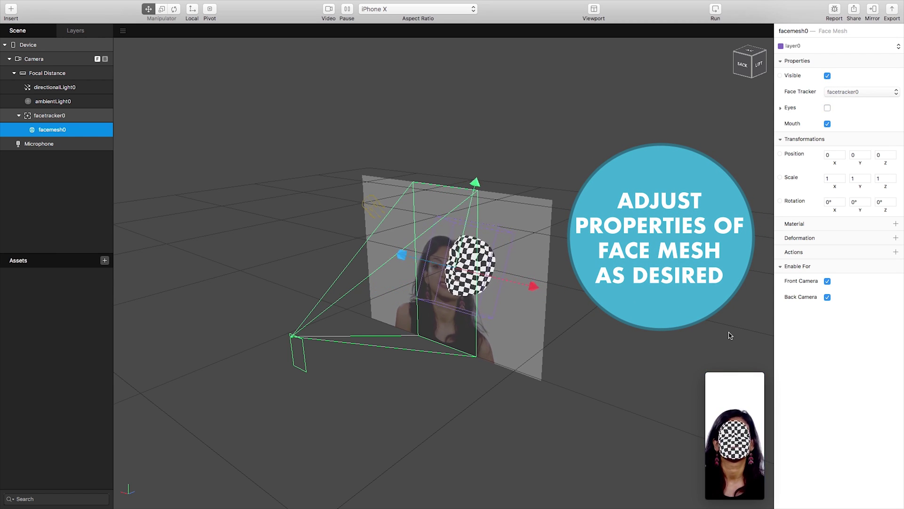
pyautogui.moveTo(765, 372); pyautogui.dragTo(766, 182)
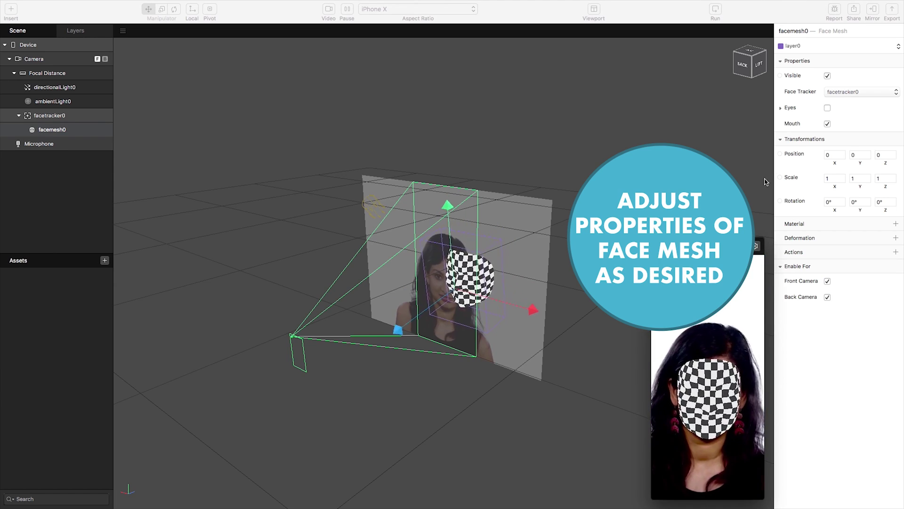
pyautogui.click(828, 108)
pyautogui.click(828, 124)
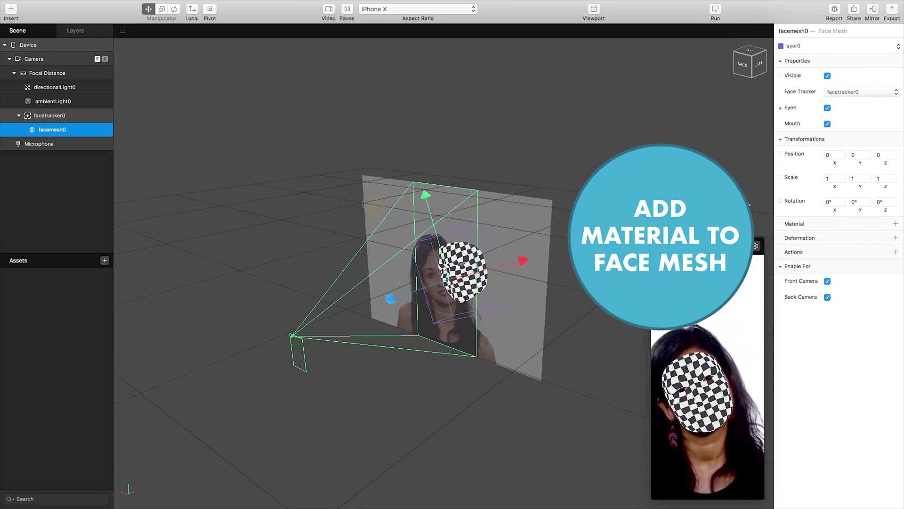
# - Give facemesh0 a new defaultMaterial0 and open its properties from the Materials folder
pyautogui.click(896, 224)
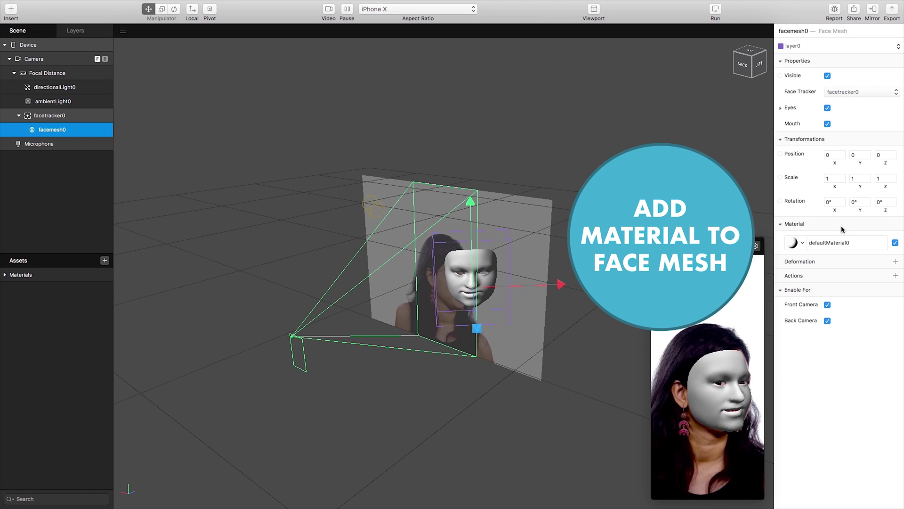
pyautogui.click(802, 243)
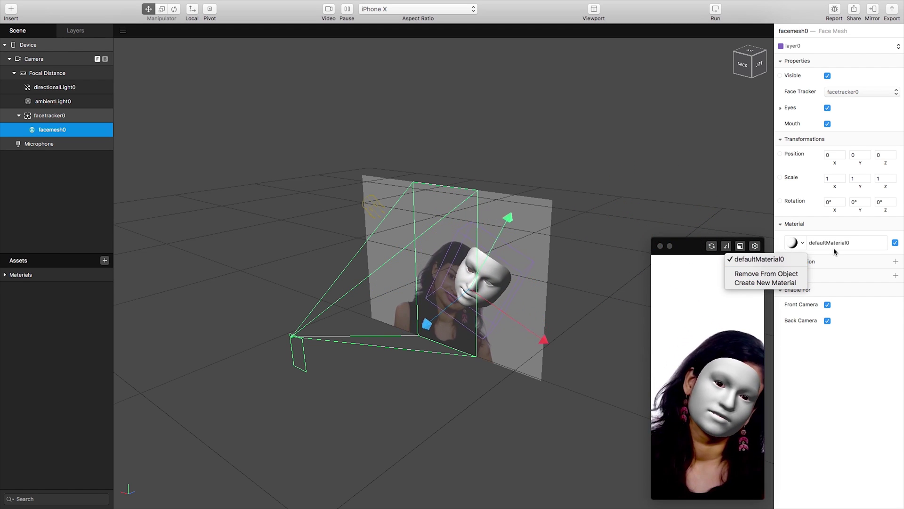
pyautogui.click(81, 183)
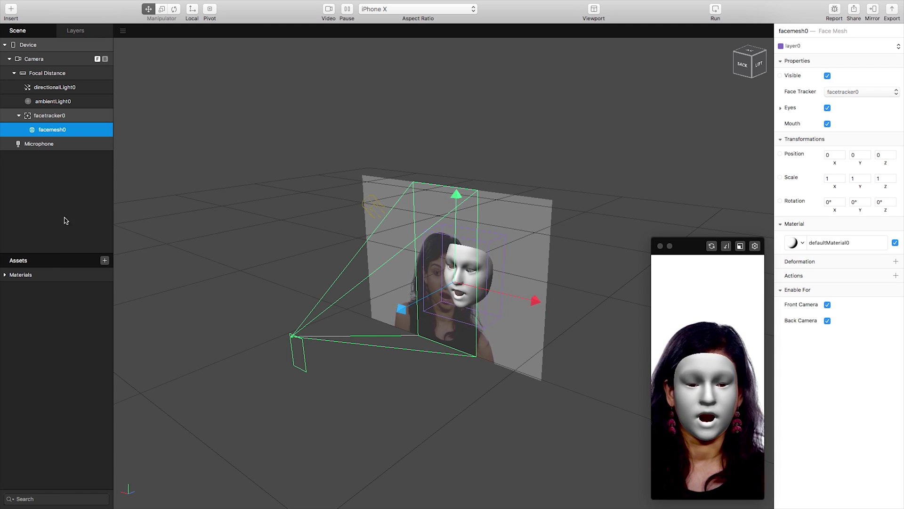
pyautogui.click(5, 275)
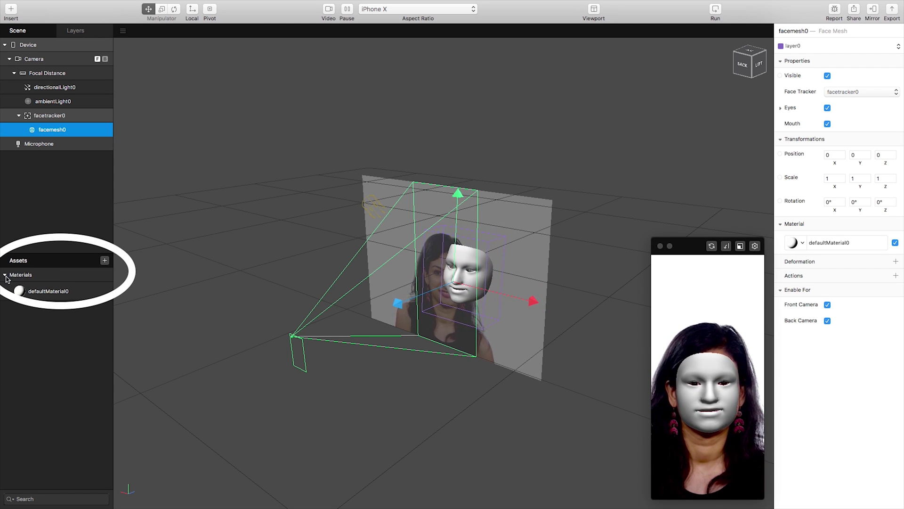
pyautogui.click(49, 291)
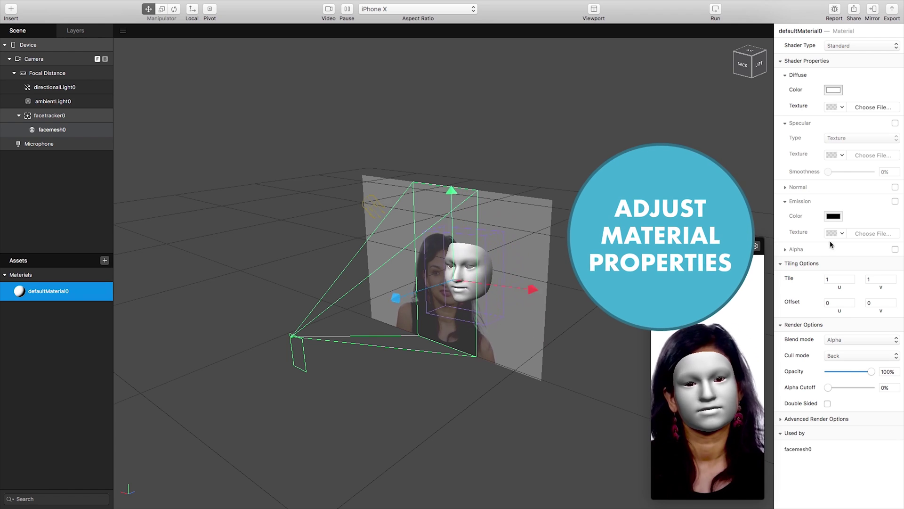
pyautogui.click(842, 46)
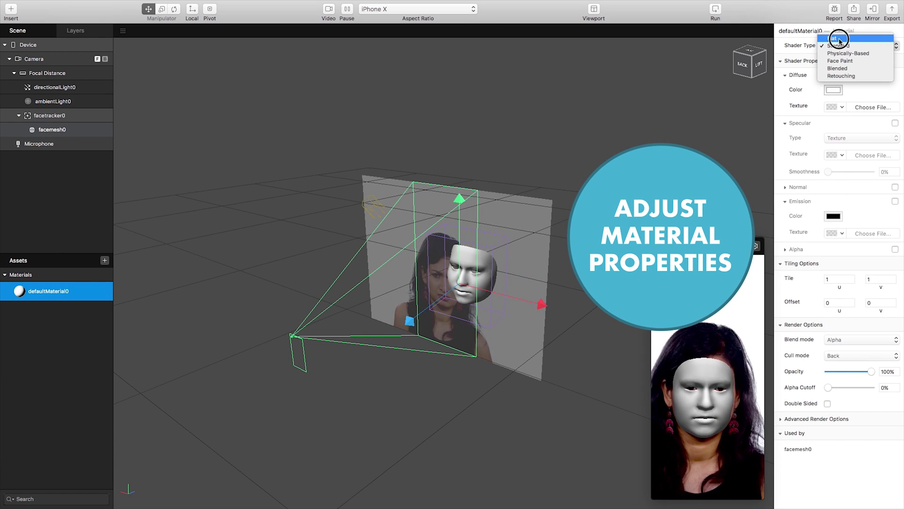
# - Try Flat, Physically-Based, Blended and Retouching shaders, finally setting defaultMaterial0 to Face Paint
pyautogui.click(840, 38)
pyautogui.click(842, 46)
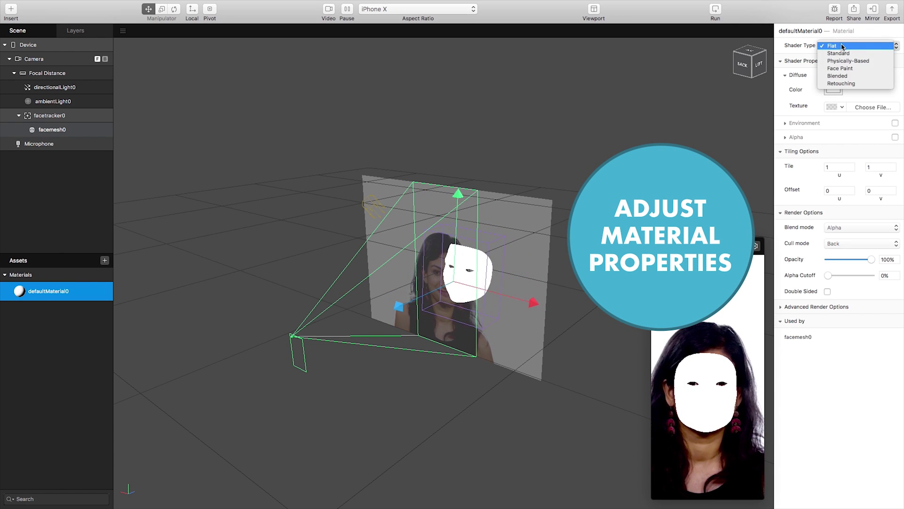
pyautogui.click(850, 60)
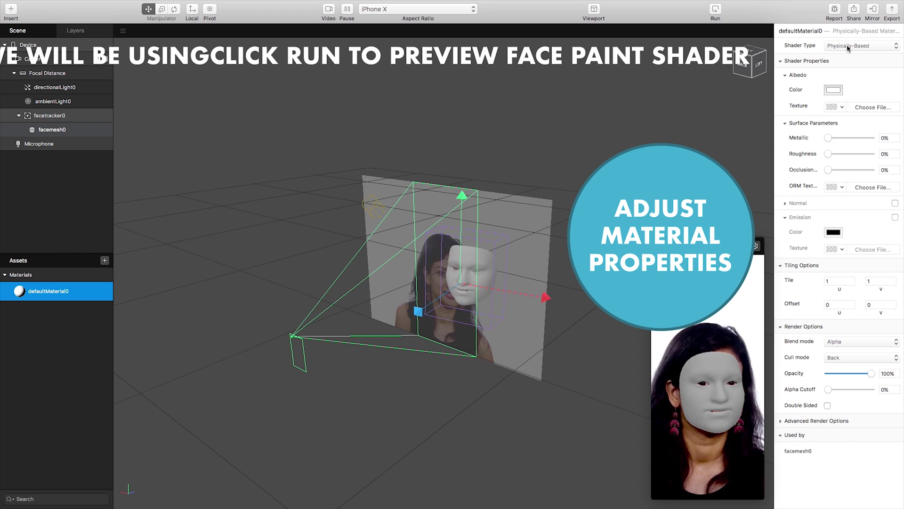
pyautogui.click(846, 44)
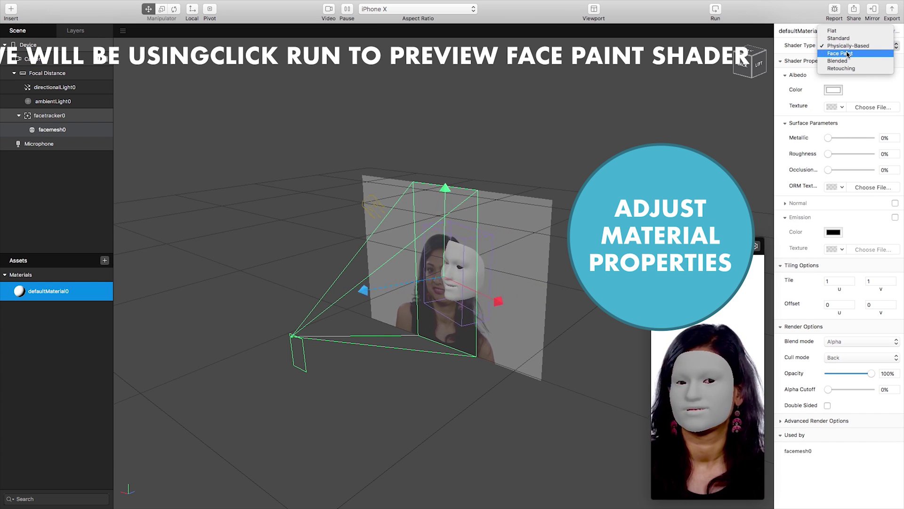
pyautogui.click(846, 51)
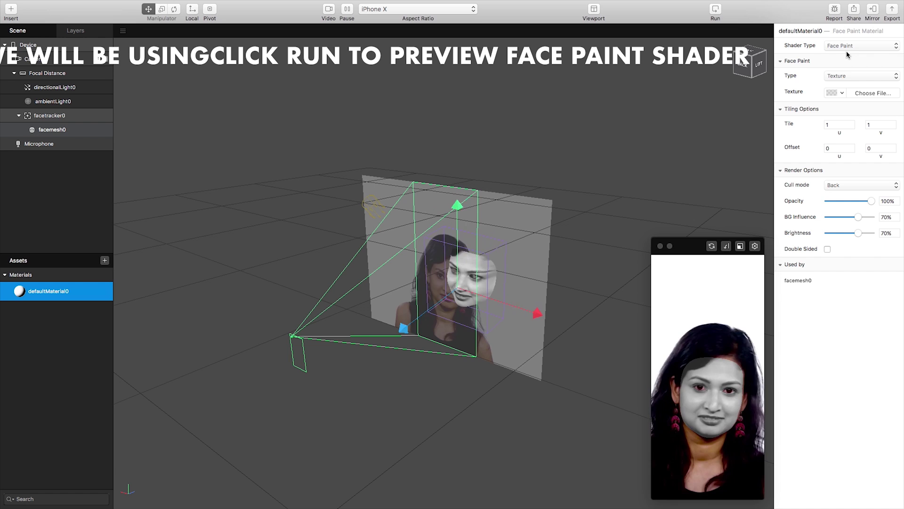
pyautogui.click(847, 47)
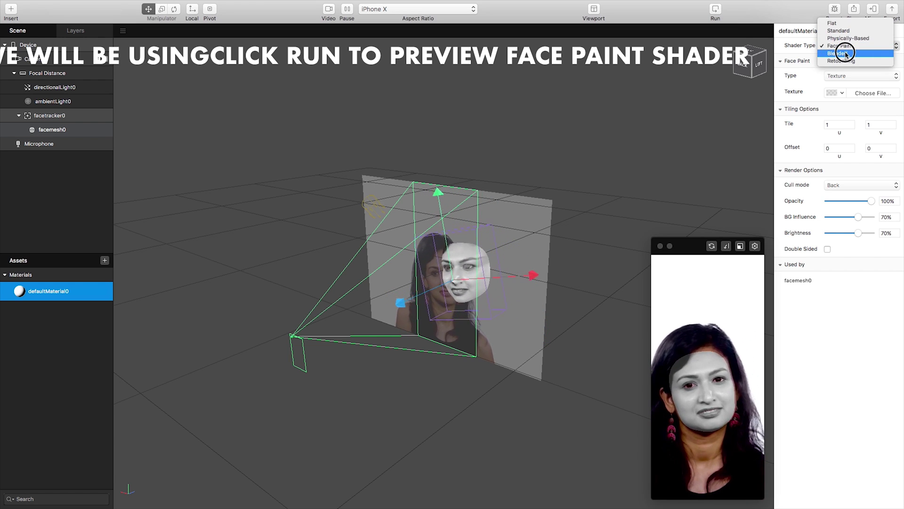
pyautogui.click(847, 53)
pyautogui.click(846, 47)
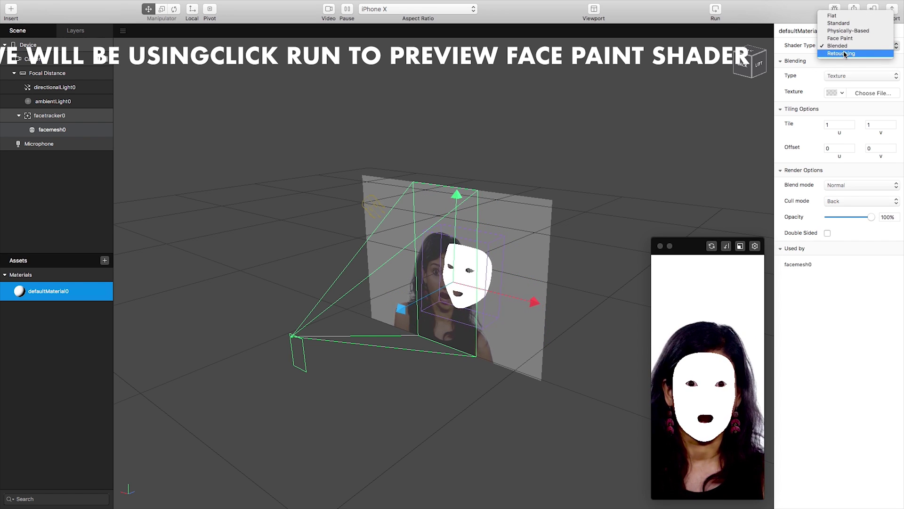
pyautogui.click(844, 54)
pyautogui.click(846, 46)
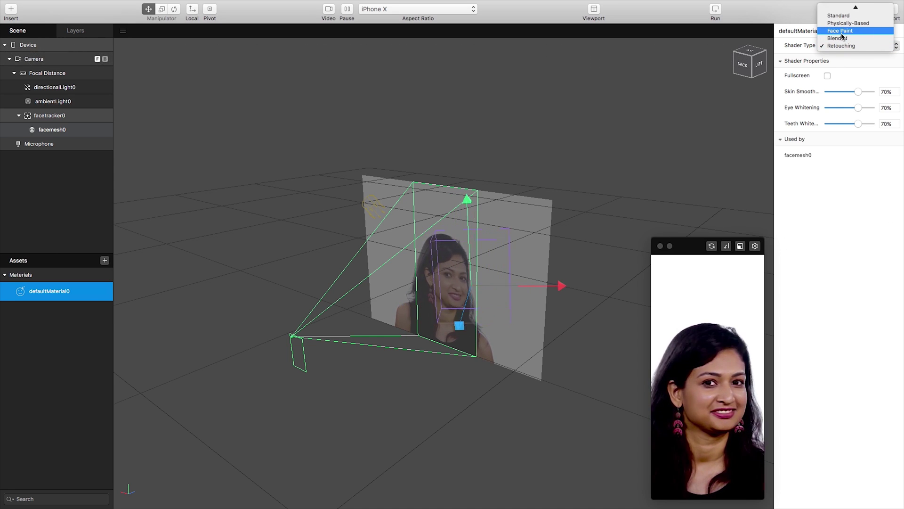
pyautogui.click(841, 31)
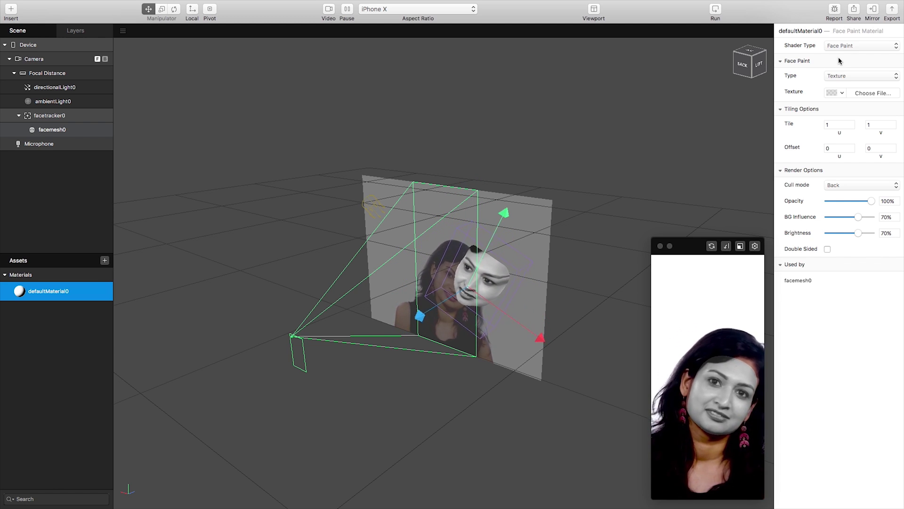
pyautogui.click(866, 93)
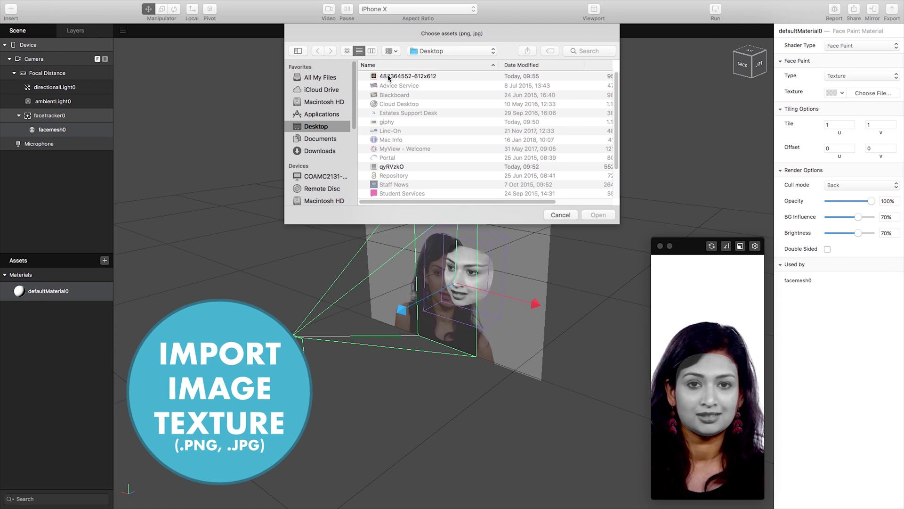
pyautogui.click(389, 76)
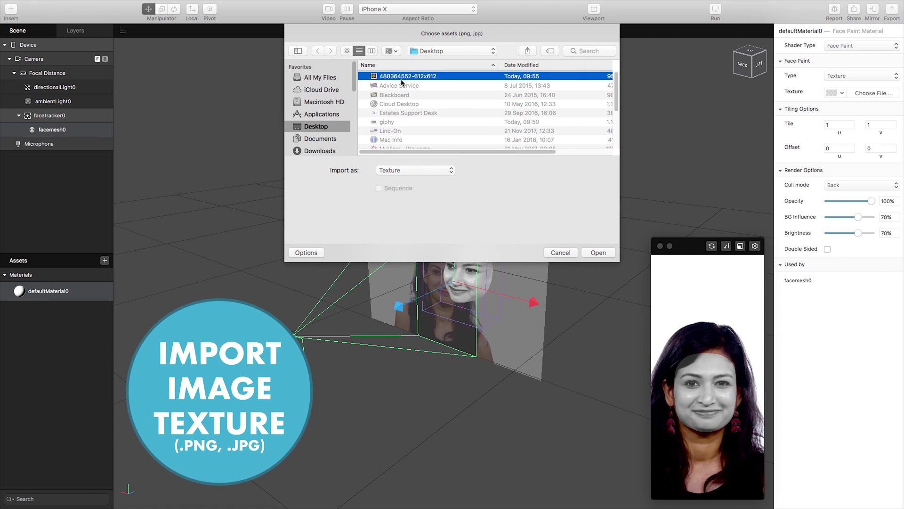
pyautogui.click(398, 172)
pyautogui.click(492, 182)
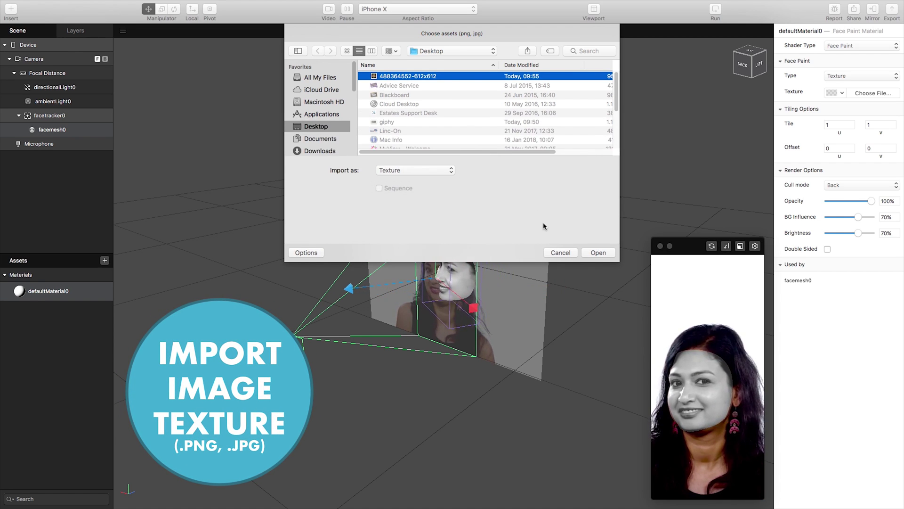
pyautogui.click(594, 253)
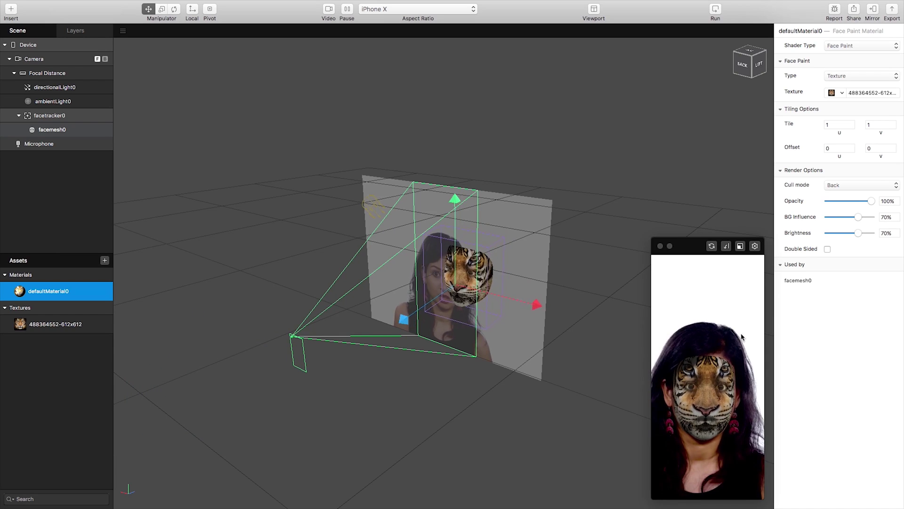
pyautogui.click(829, 124)
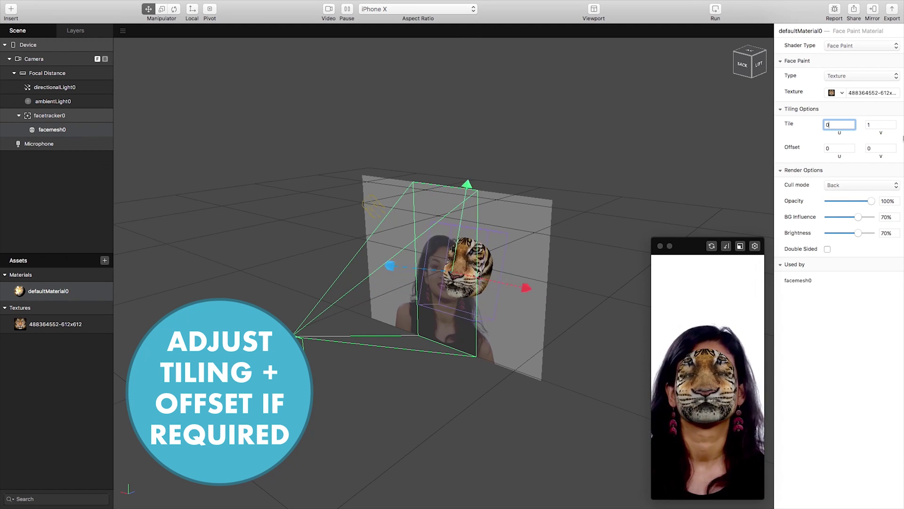
# - Set the tiger texture's Tile U to 1, Tile V to 0.7 and Offset V to 0.25
pyautogui.write('0')
pyautogui.click(876, 123)
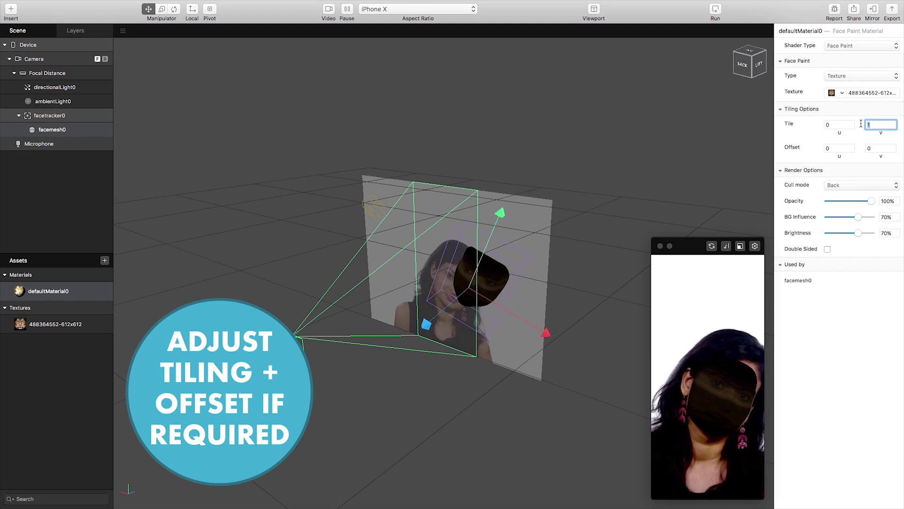
pyautogui.write('0.7')
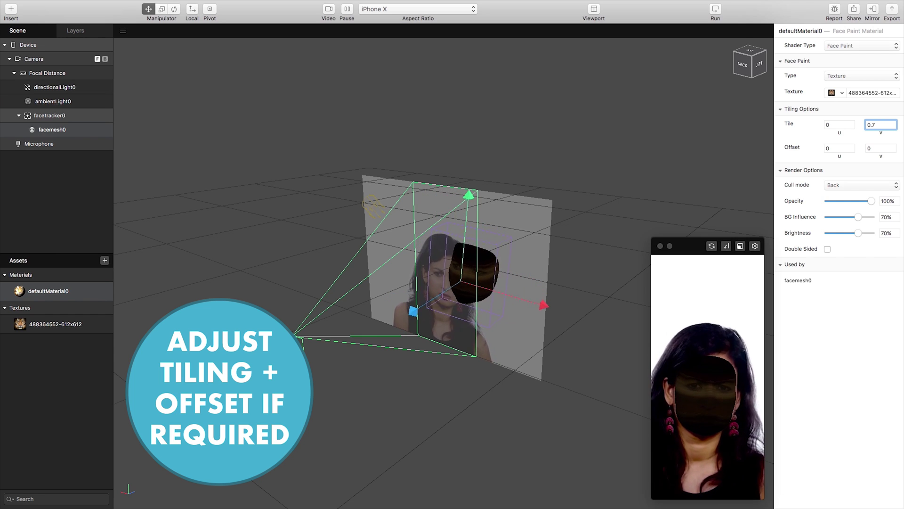
pyautogui.press('Return')
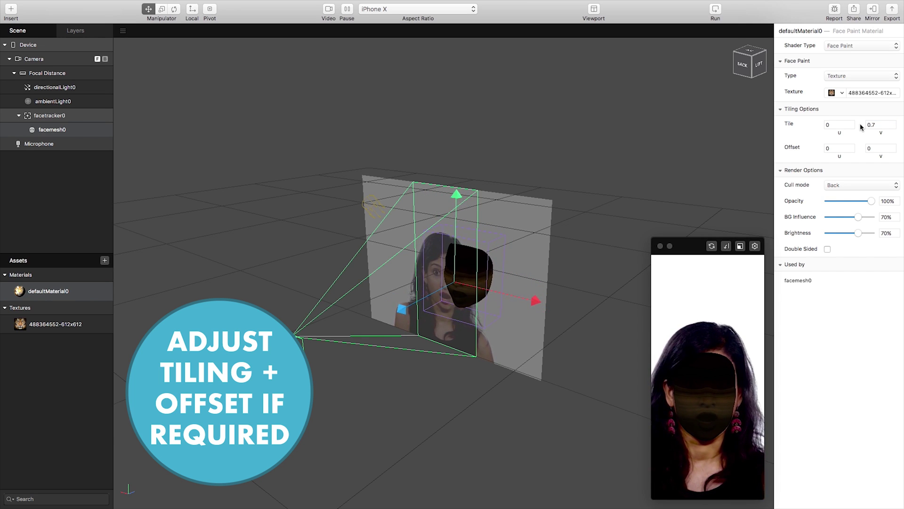
pyautogui.click(875, 149)
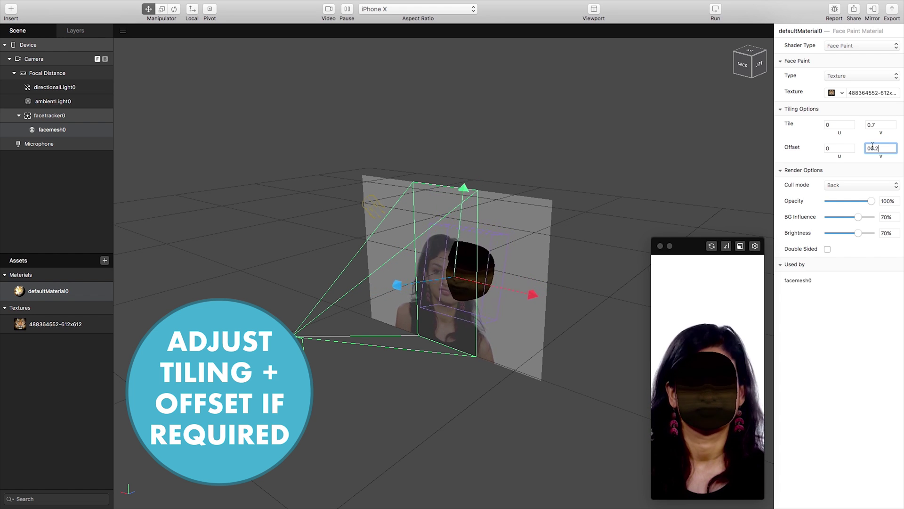
pyautogui.click(836, 127)
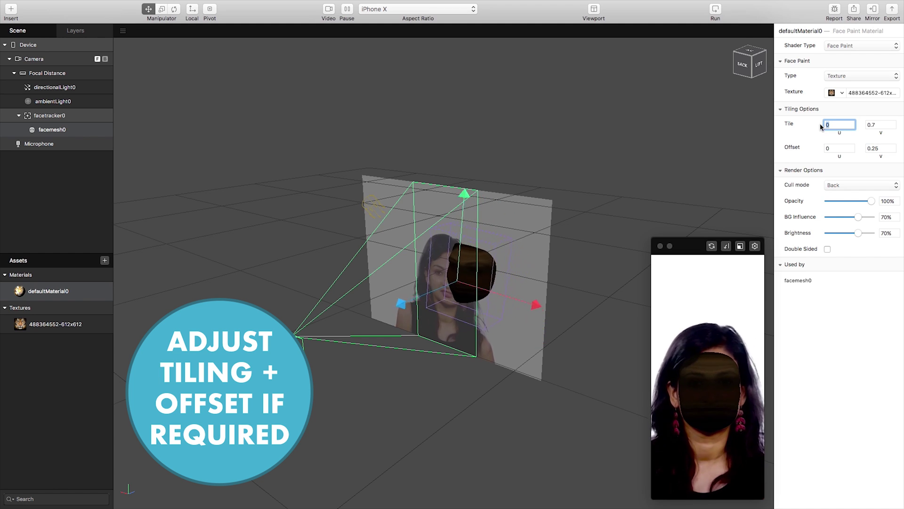
pyautogui.write('1')
pyautogui.press('Return')
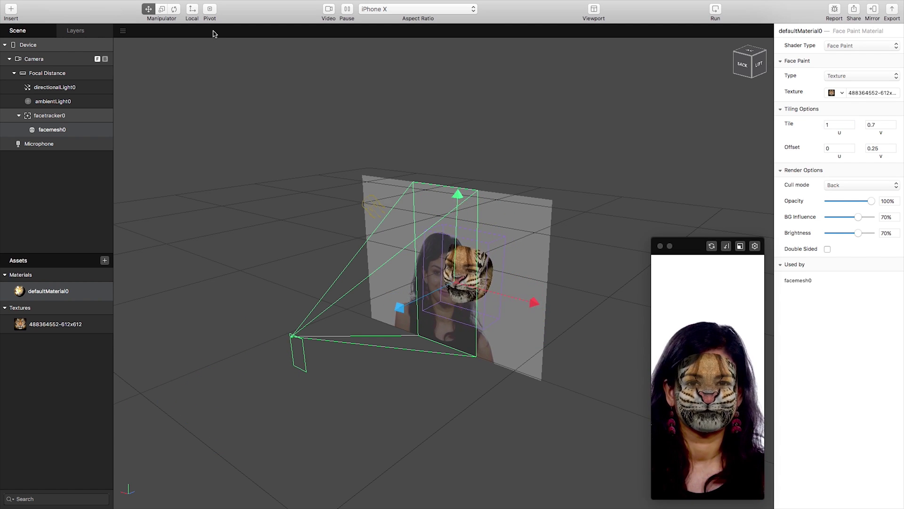
# - Tick Eyes and Mouth on facemesh0 and set the tiger material's BG Influence to 100%
pyautogui.doubleClick(68, 127)
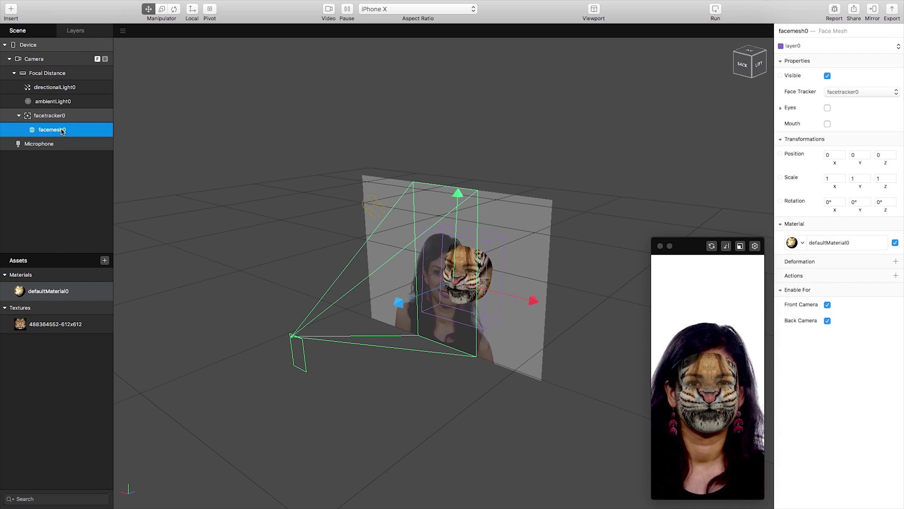
pyautogui.click(828, 108)
pyautogui.click(827, 124)
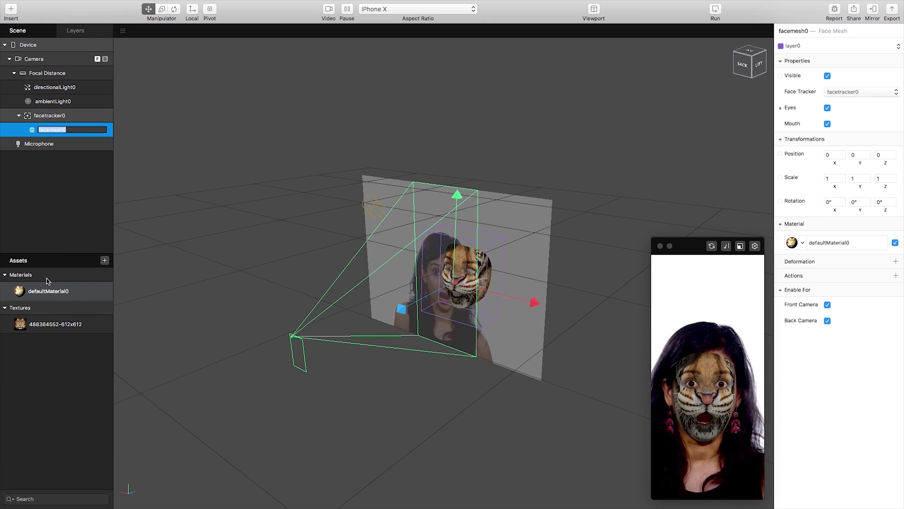
pyautogui.doubleClick(54, 294)
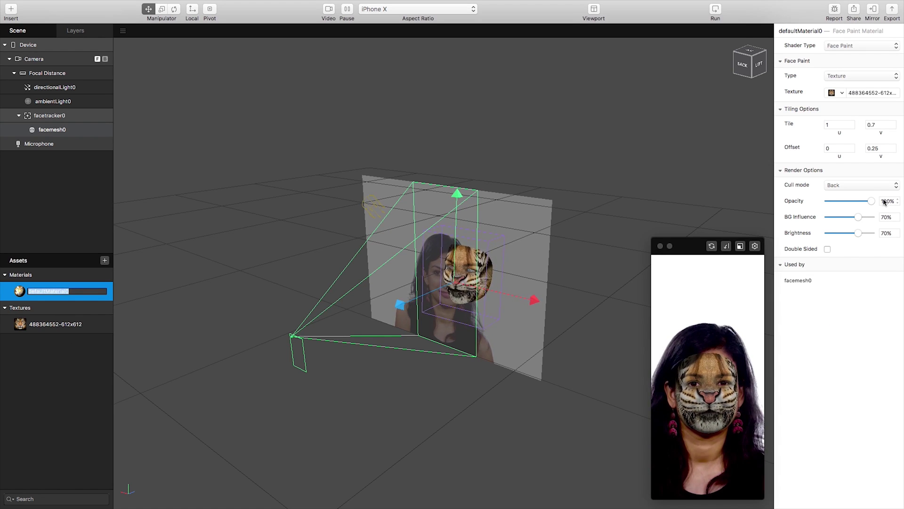
pyautogui.moveTo(871, 201)
pyautogui.mouseDown()
pyautogui.moveTo(852, 201)
pyautogui.moveTo(893, 202)
pyautogui.moveTo(868, 216)
pyautogui.moveTo(874, 220)
pyautogui.mouseUp()
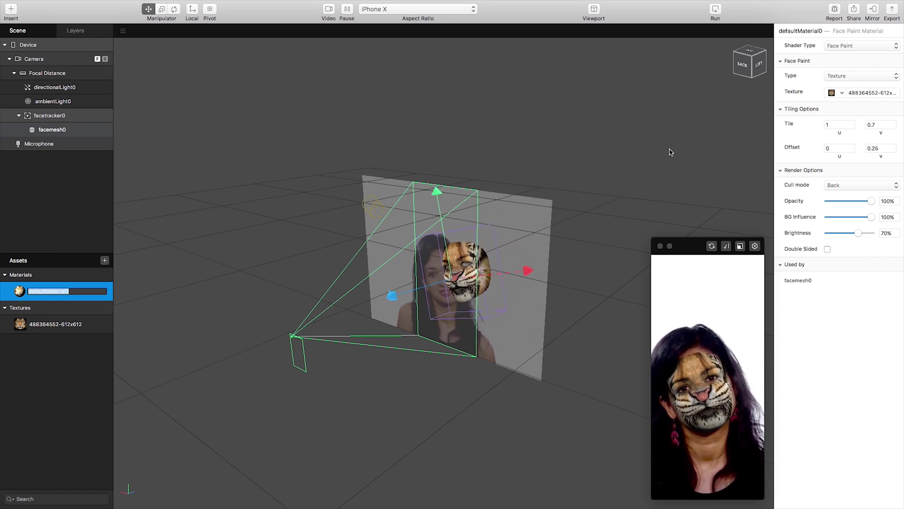
pyautogui.click(327, 13)
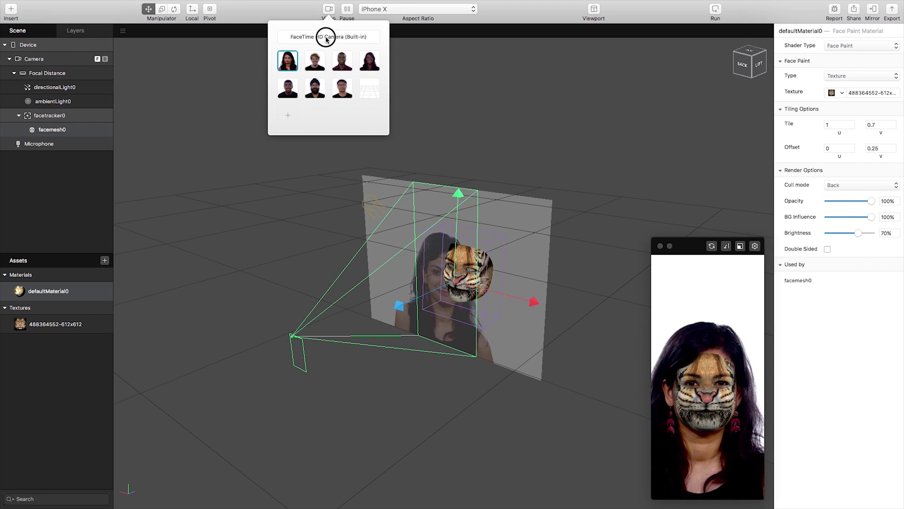
pyautogui.click(326, 38)
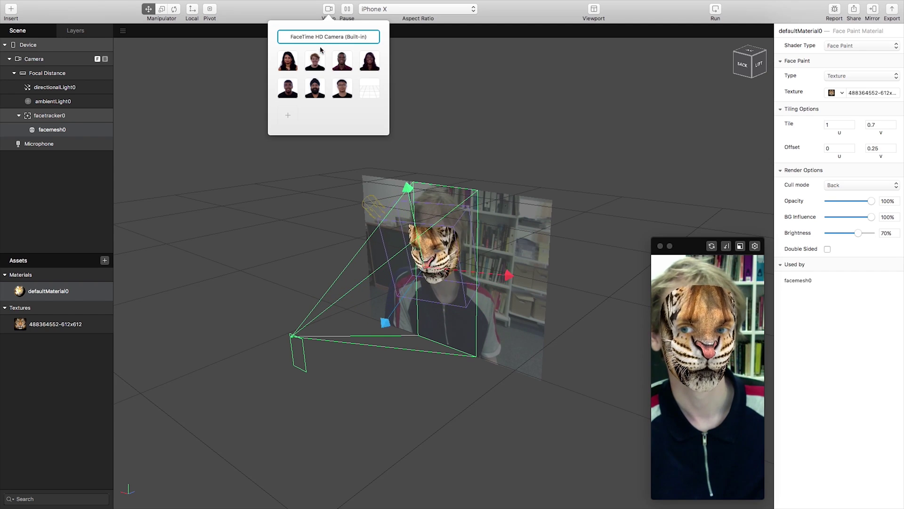
pyautogui.click(288, 61)
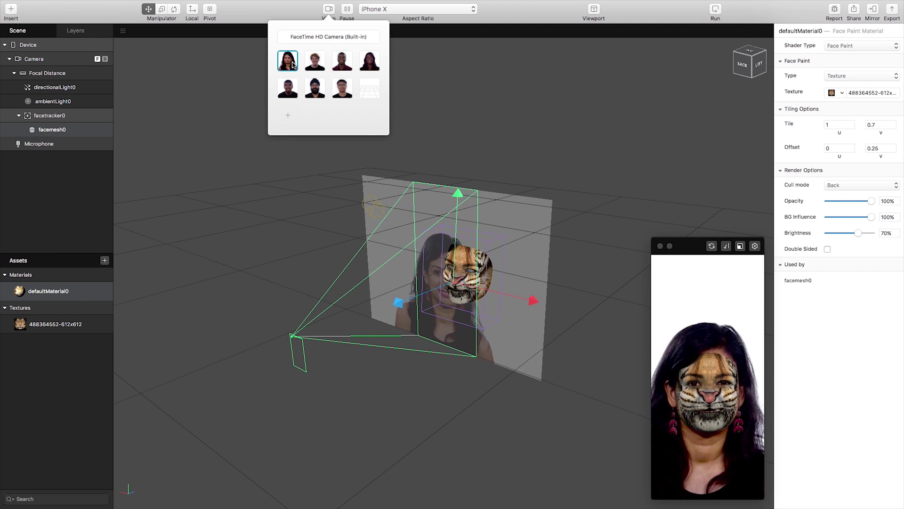
pyautogui.press('Return')
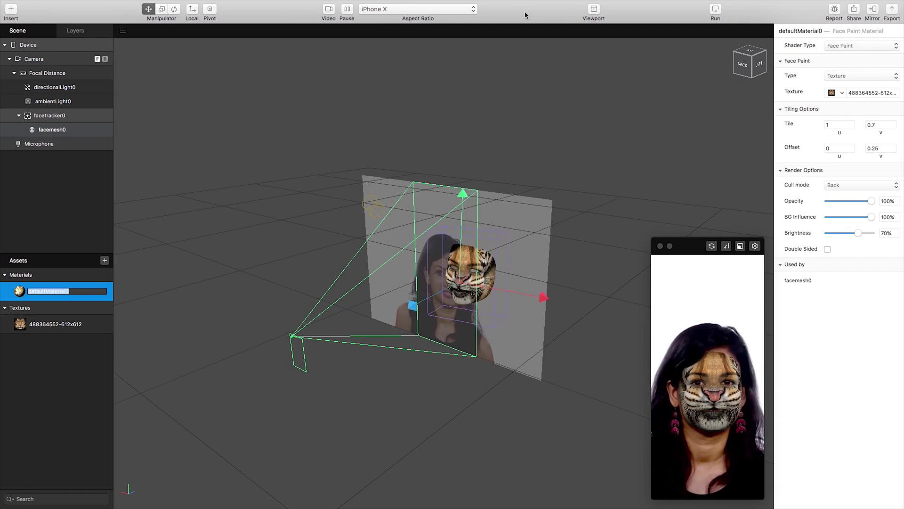
pyautogui.click(90, 180)
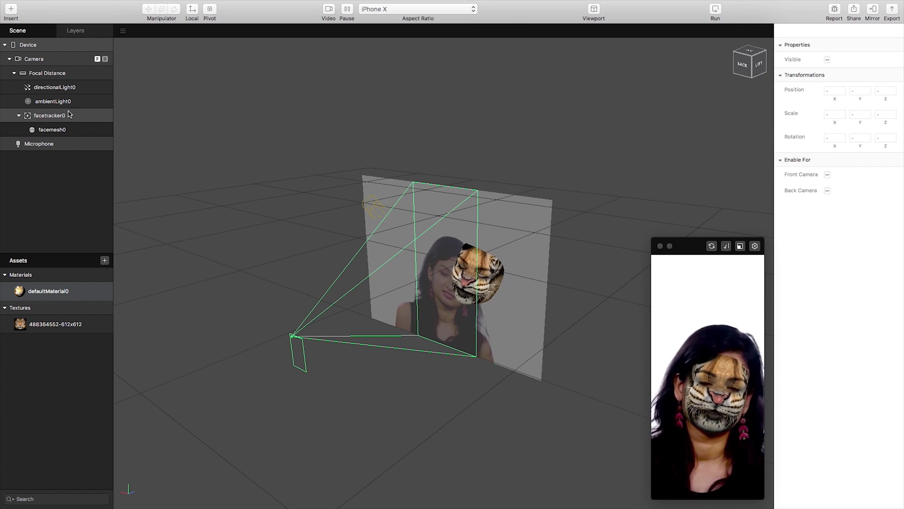
# - Insert plane0 under facetracker0 and raise it to Y 10.848 above the tiger face
pyautogui.rightClick(52, 131)
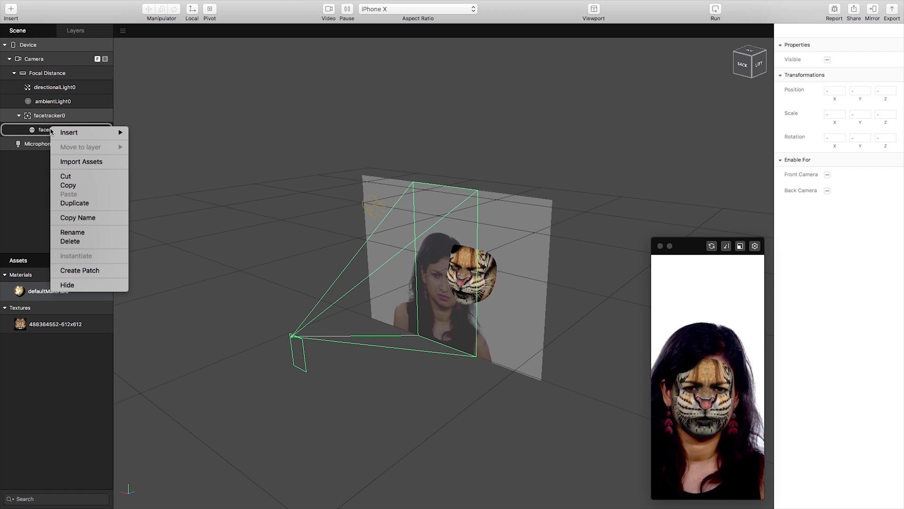
pyautogui.rightClick(52, 116)
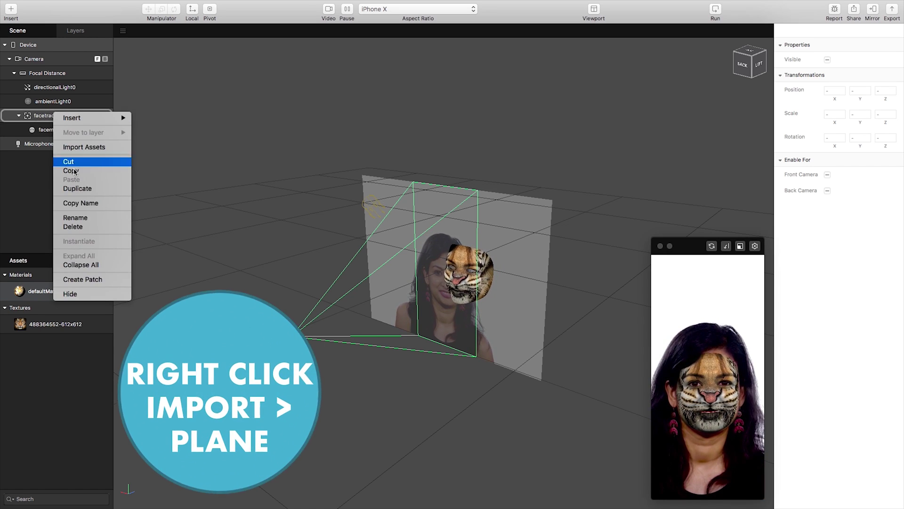
pyautogui.moveTo(94, 118)
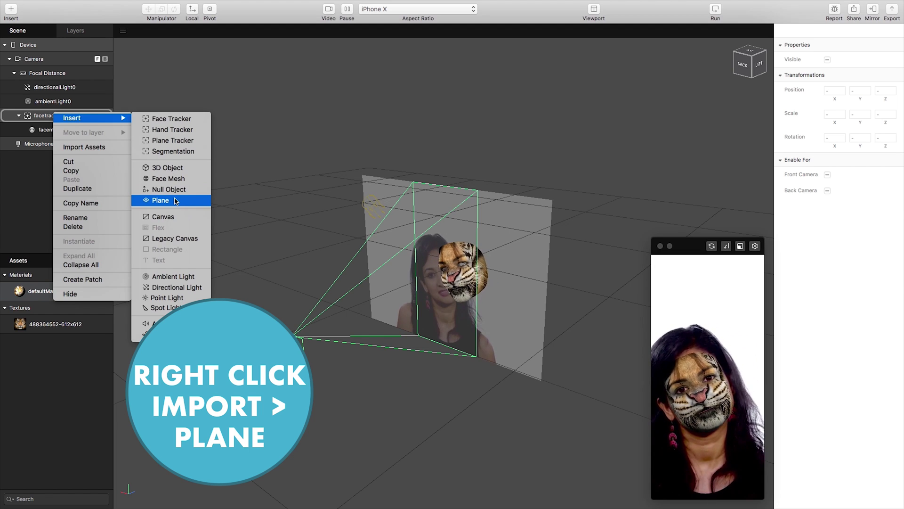
pyautogui.click(163, 202)
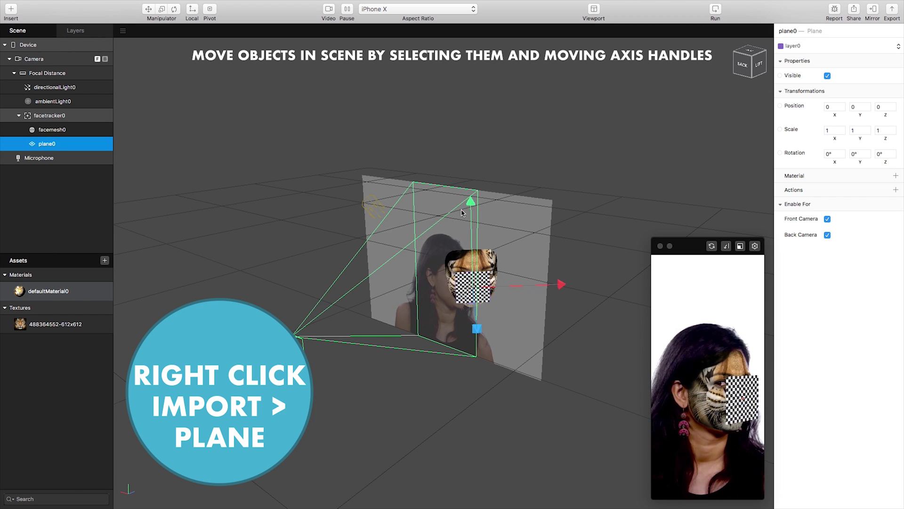
pyautogui.moveTo(459, 196); pyautogui.dragTo(460, 176)
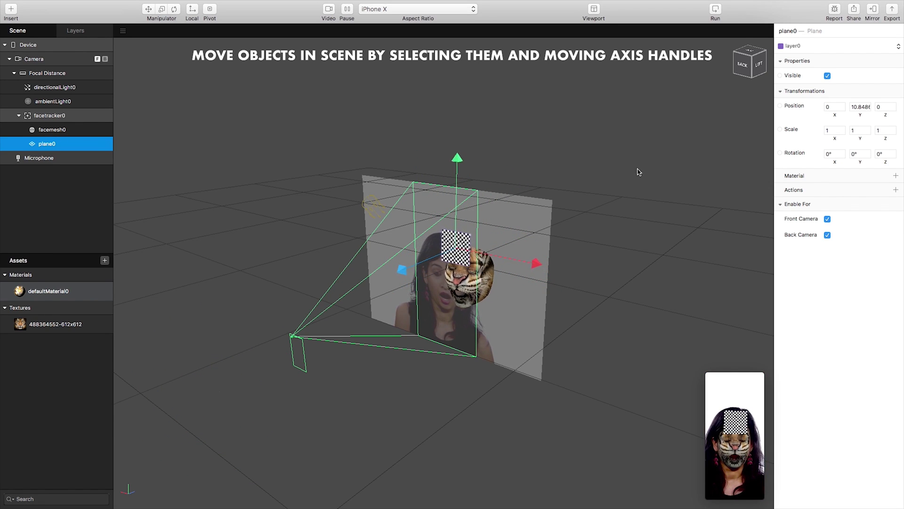
# - Give plane0 its own new material, defaultMaterial1
pyautogui.click(896, 176)
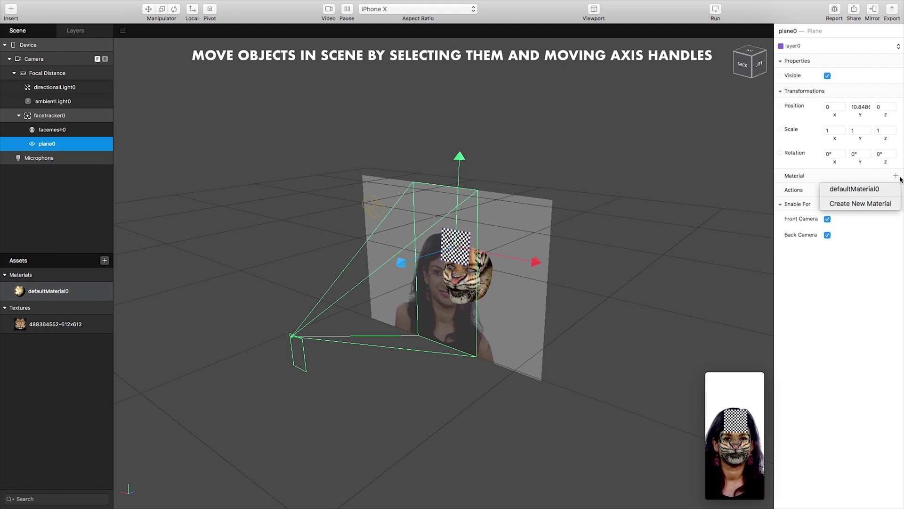
pyautogui.click(876, 186)
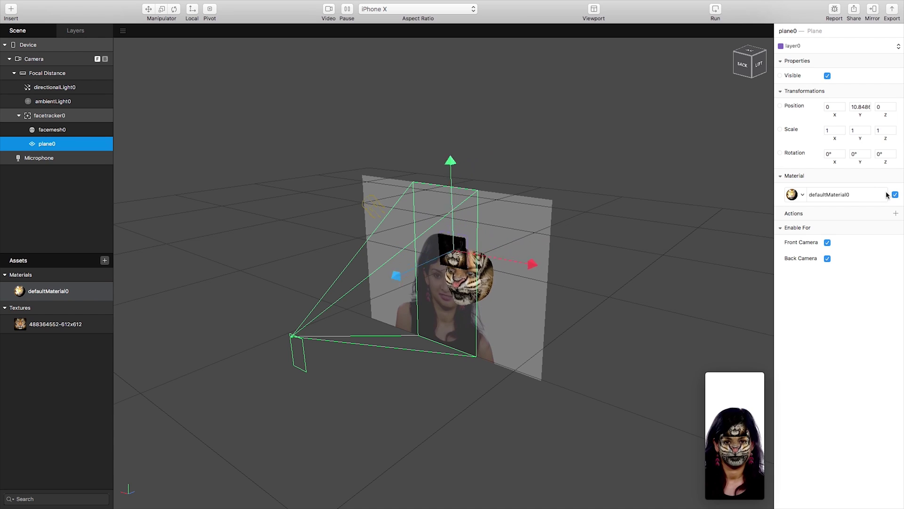
pyautogui.click(803, 195)
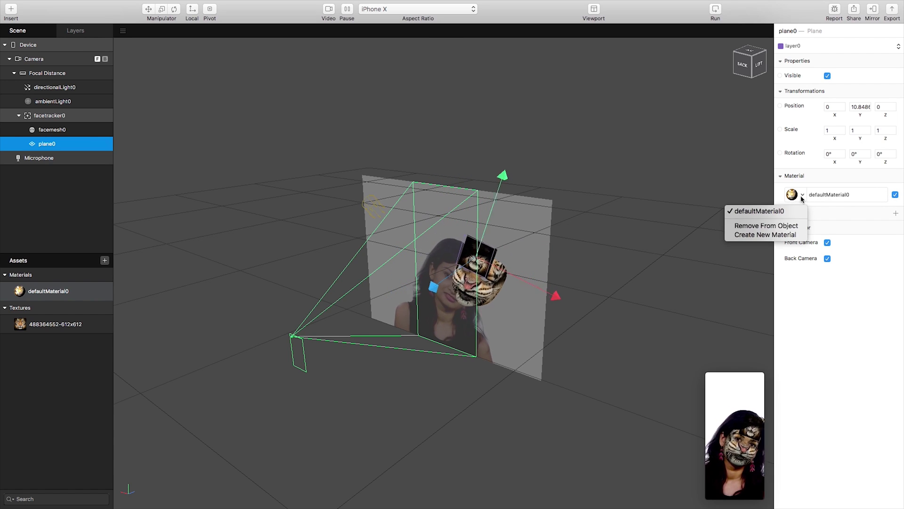
pyautogui.click(778, 234)
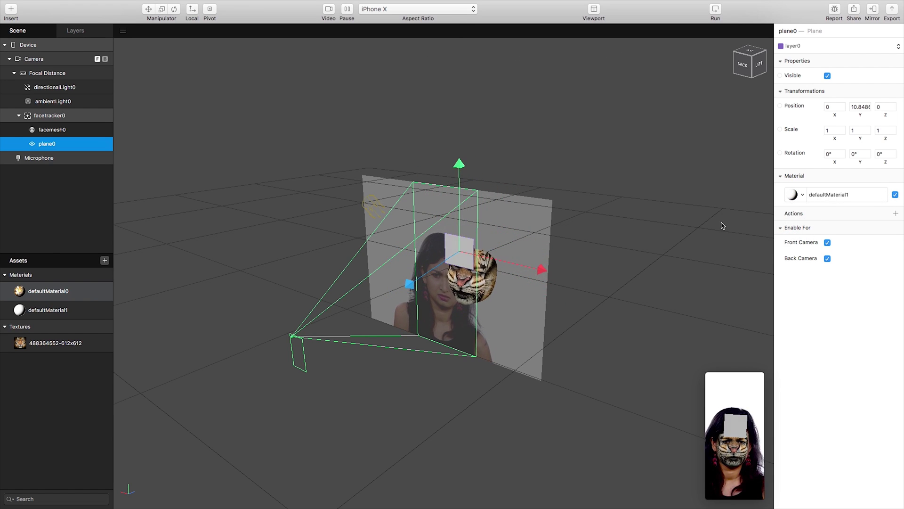
# - Set defaultMaterial1's diffuse colour to red
pyautogui.click(75, 311)
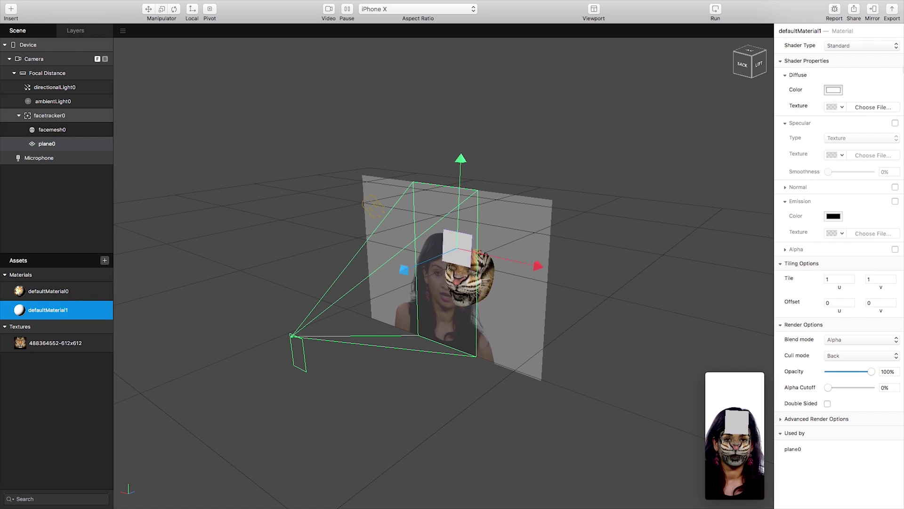
pyautogui.click(834, 90)
pyautogui.moveTo(267, 208); pyautogui.dragTo(354, 244)
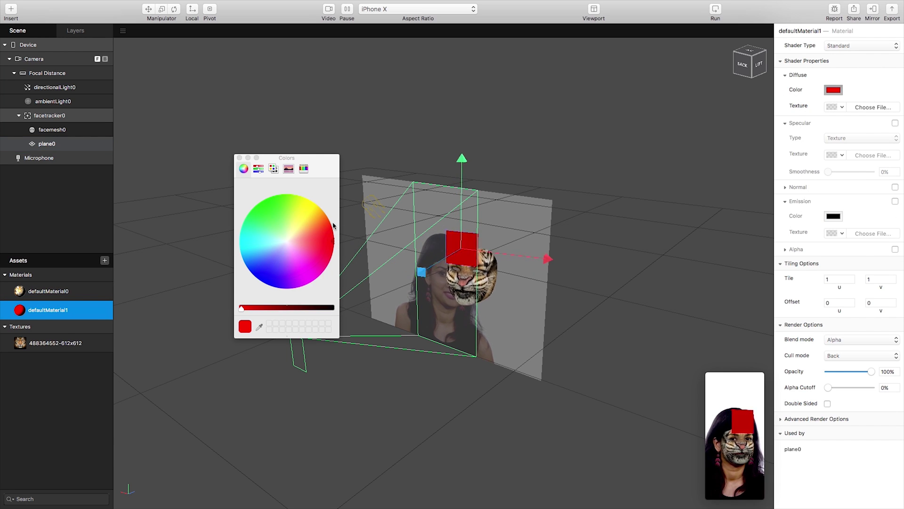
pyautogui.click(239, 158)
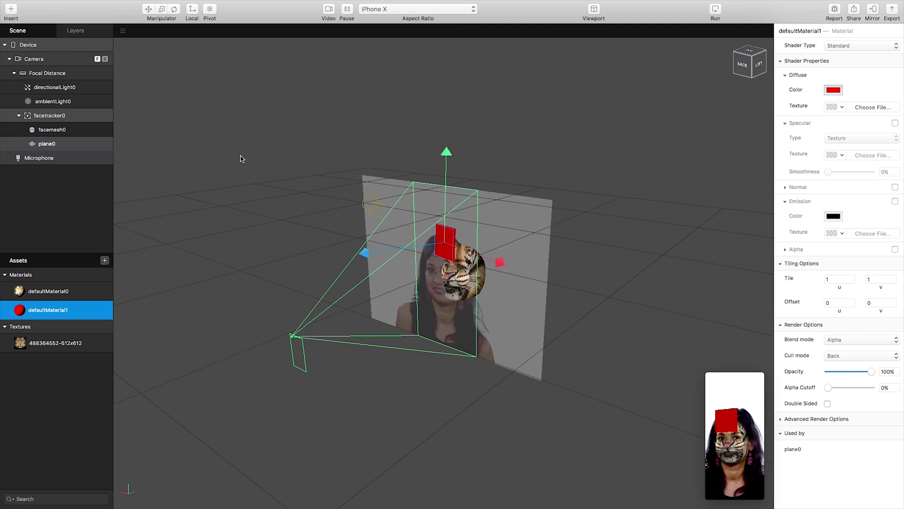
pyautogui.click(70, 119)
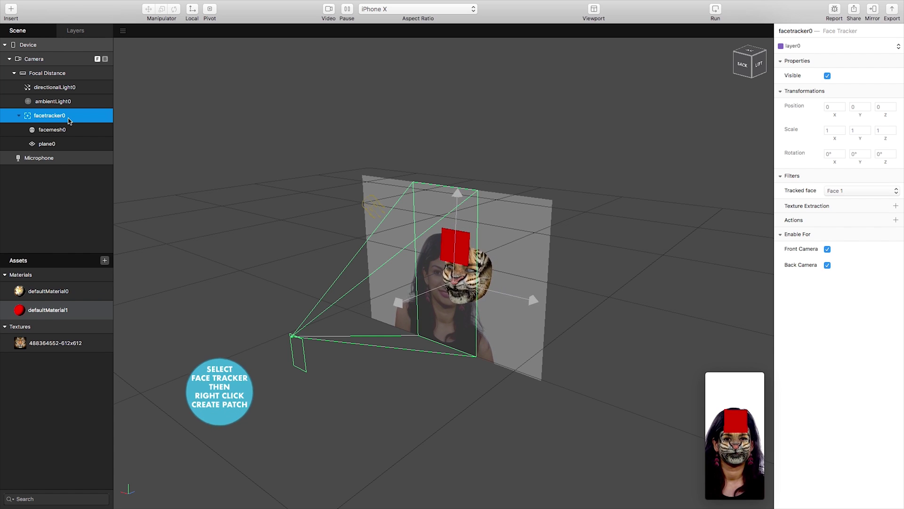
# - Create facetracker0's patch and feed its Face output into a new Mouth Open patch
pyautogui.rightClick(70, 117)
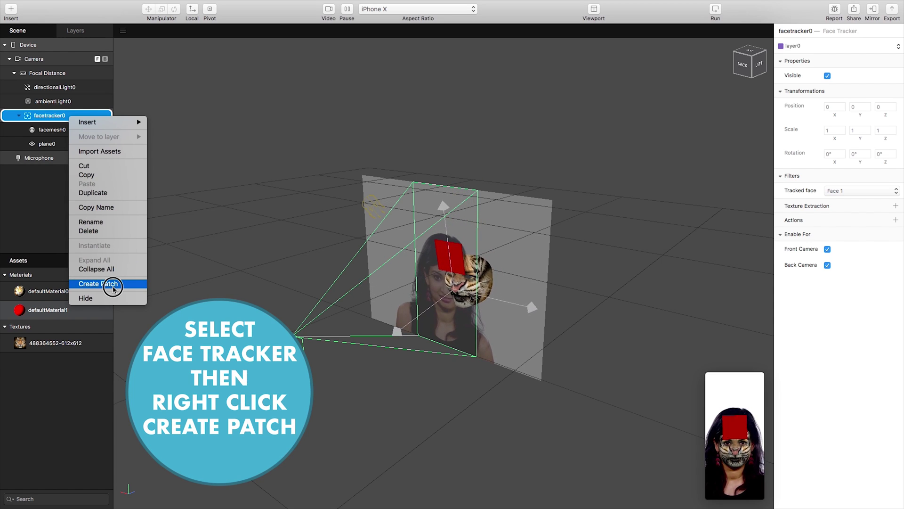
pyautogui.click(112, 284)
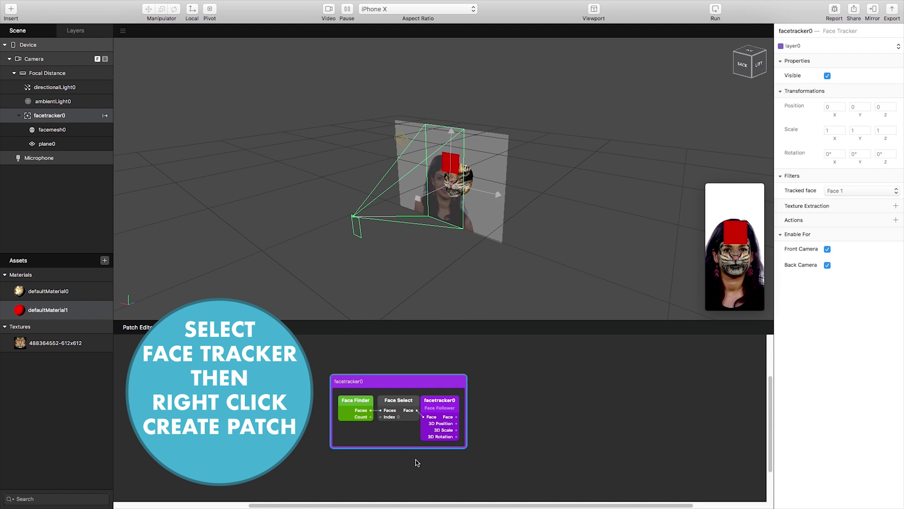
pyautogui.click(457, 418)
pyautogui.moveTo(456, 418); pyautogui.dragTo(510, 388)
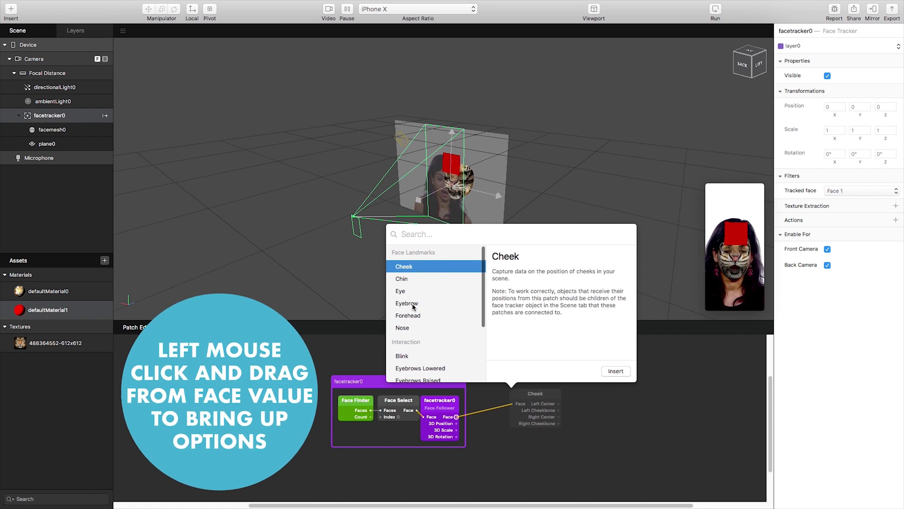
pyautogui.scroll(-3, 413, 305)
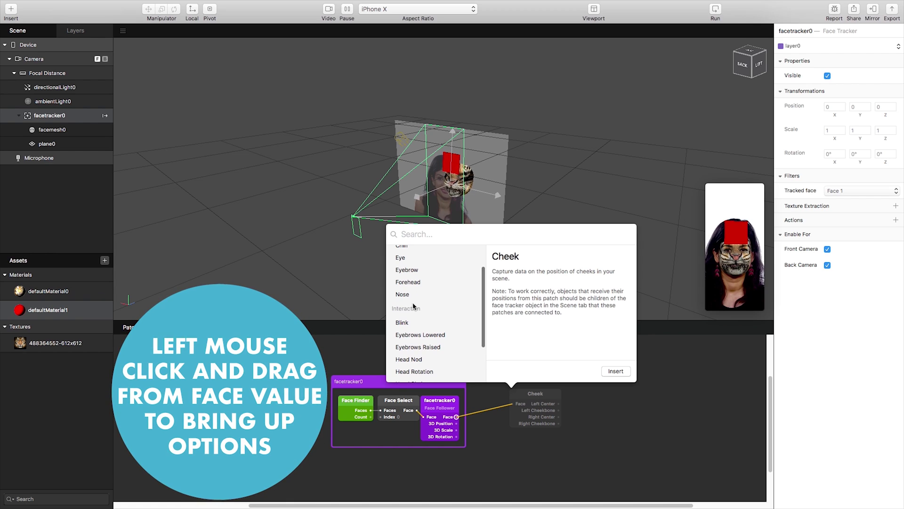
pyautogui.scroll(-4, 413, 305)
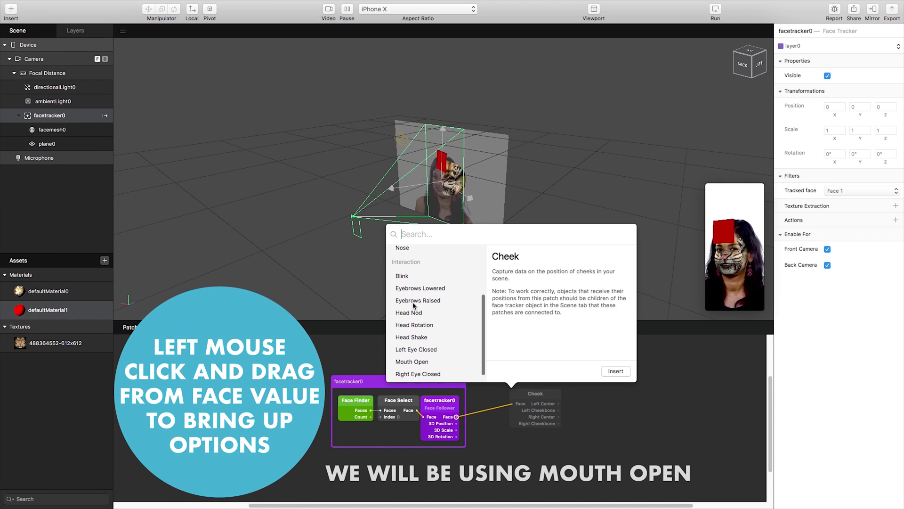
pyautogui.scroll(-1, 413, 305)
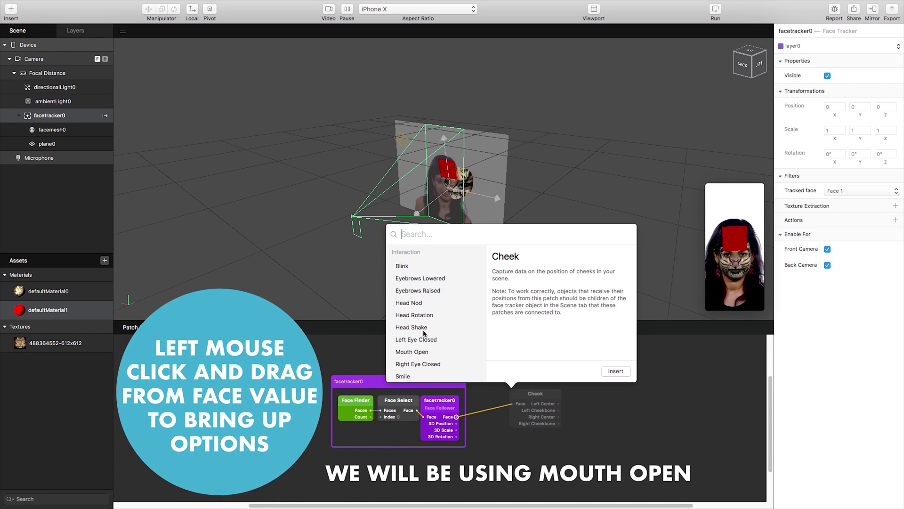
pyautogui.click(413, 352)
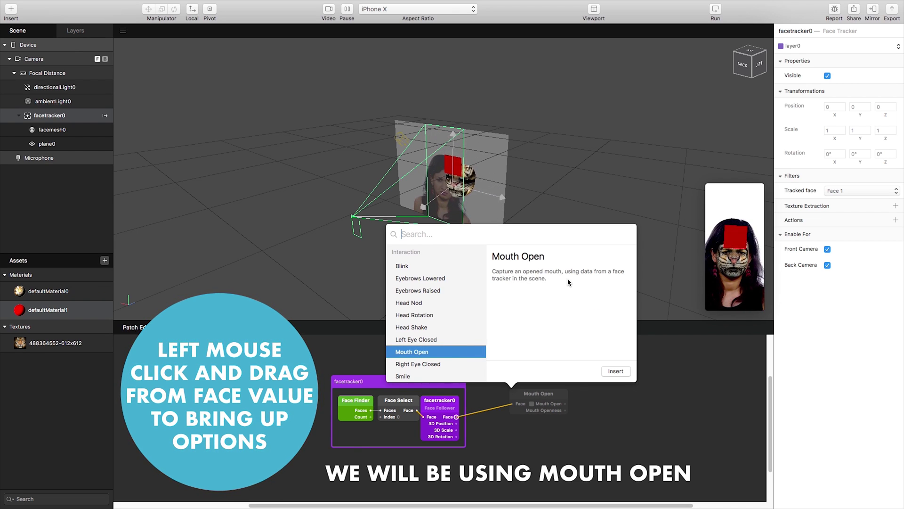
pyautogui.click(611, 372)
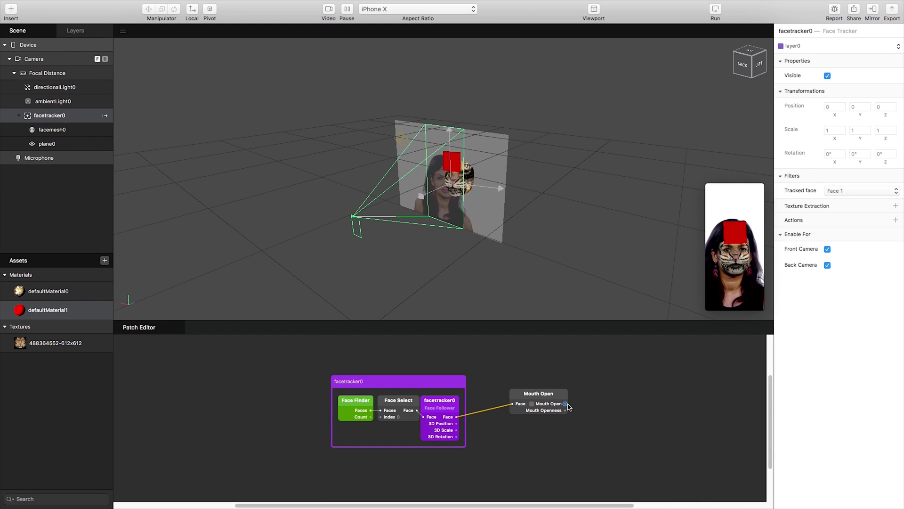
# - Add a plane0 Visible patch and wire Mouth Open's output into its Visible input
pyautogui.click(58, 146)
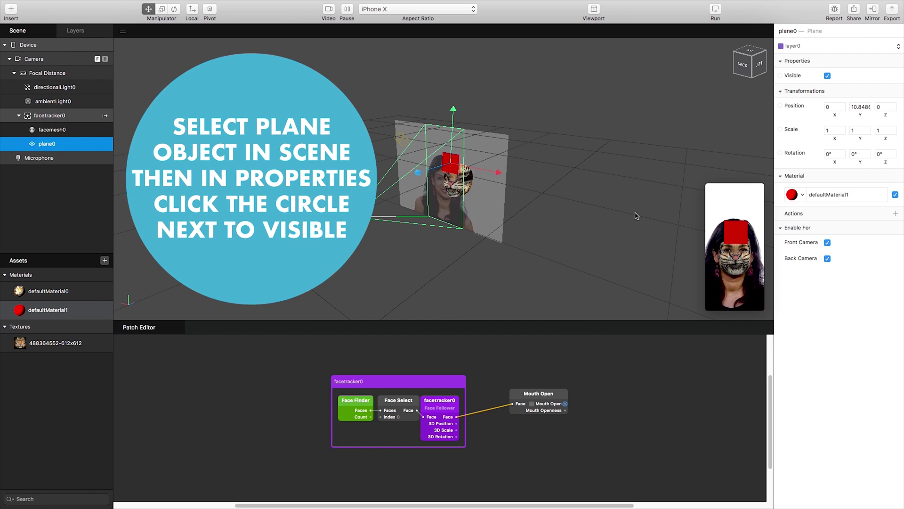
pyautogui.click(780, 75)
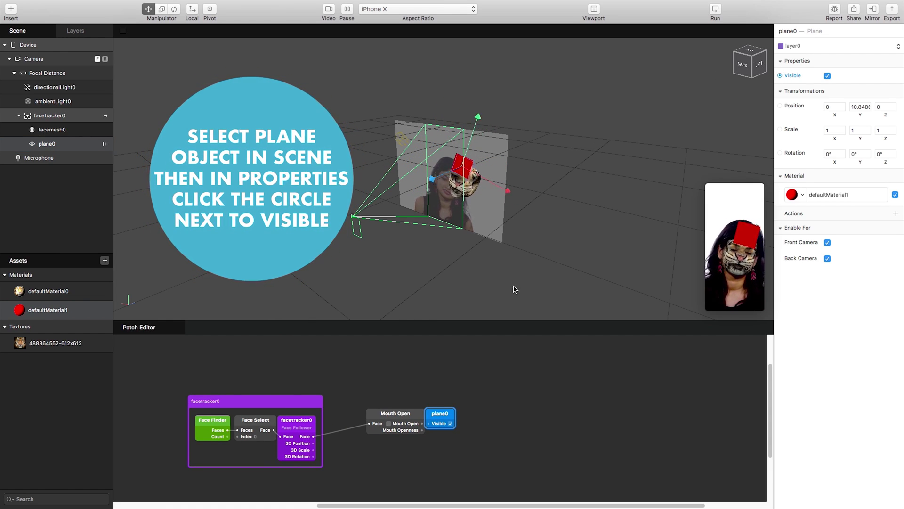
pyautogui.moveTo(432, 409); pyautogui.dragTo(468, 408)
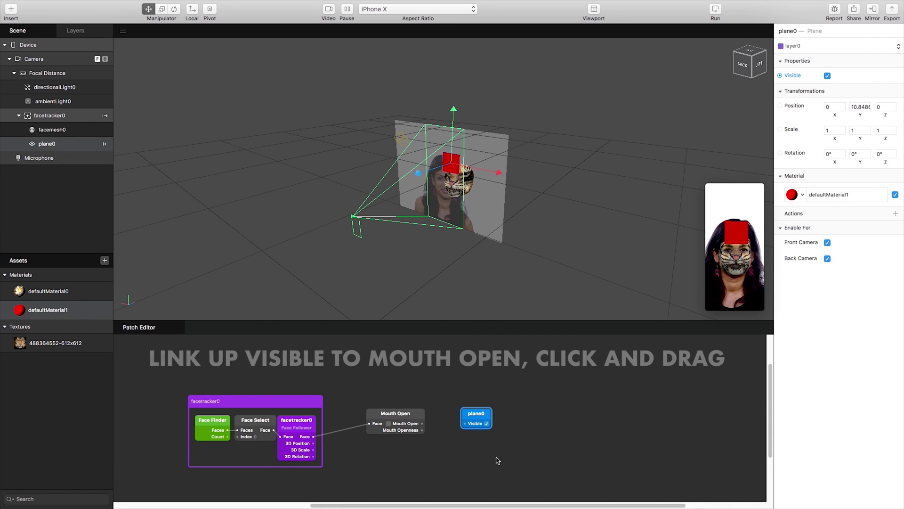
pyautogui.click(422, 425)
pyautogui.moveTo(422, 427); pyautogui.dragTo(466, 425)
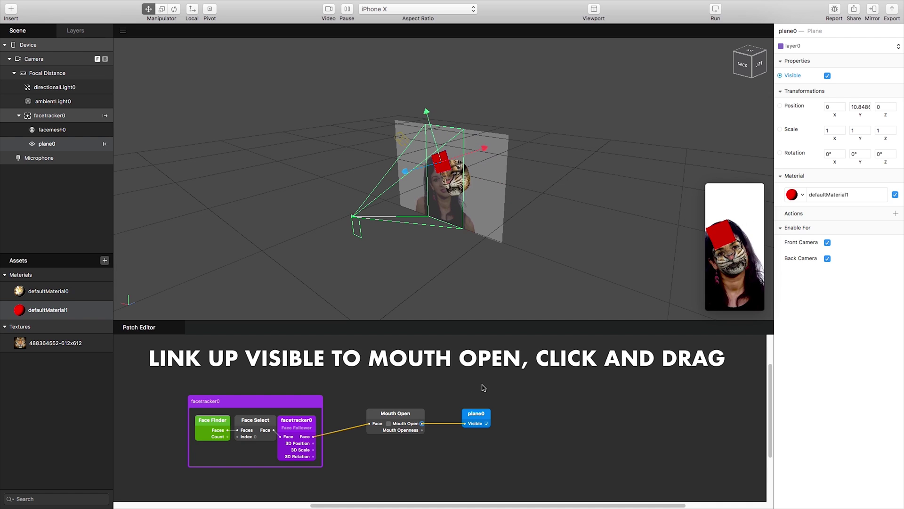
pyautogui.click(325, 13)
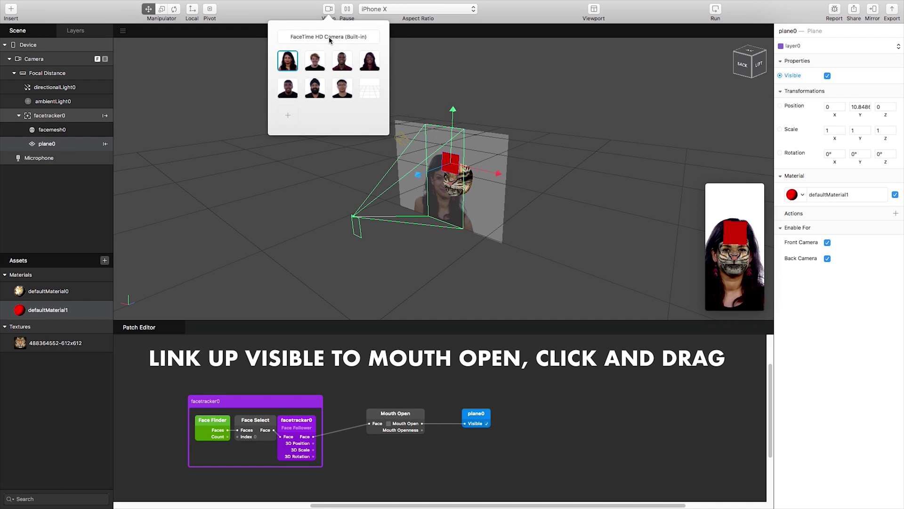
pyautogui.click(330, 38)
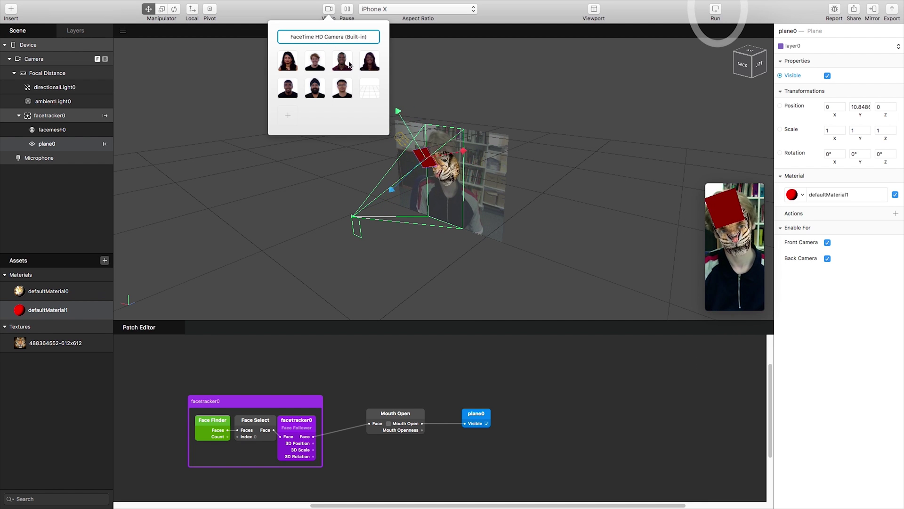
pyautogui.click(621, 21)
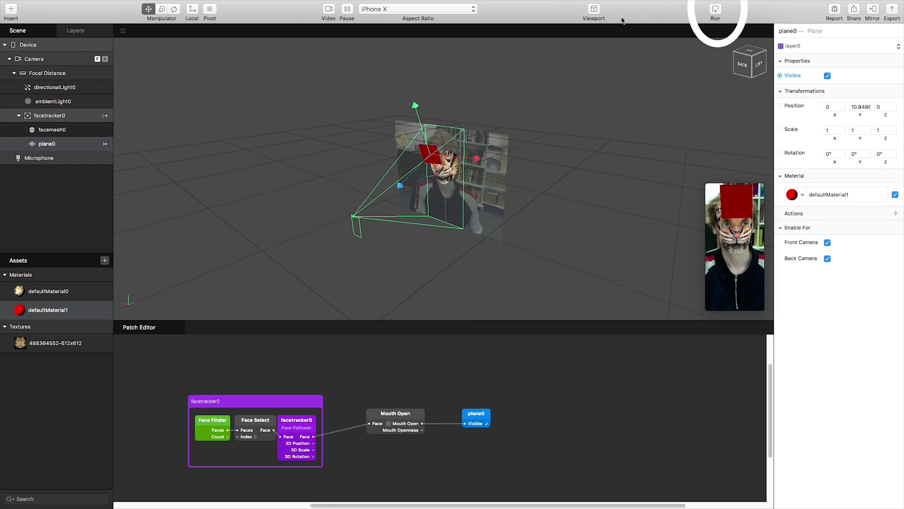
pyautogui.click(710, 14)
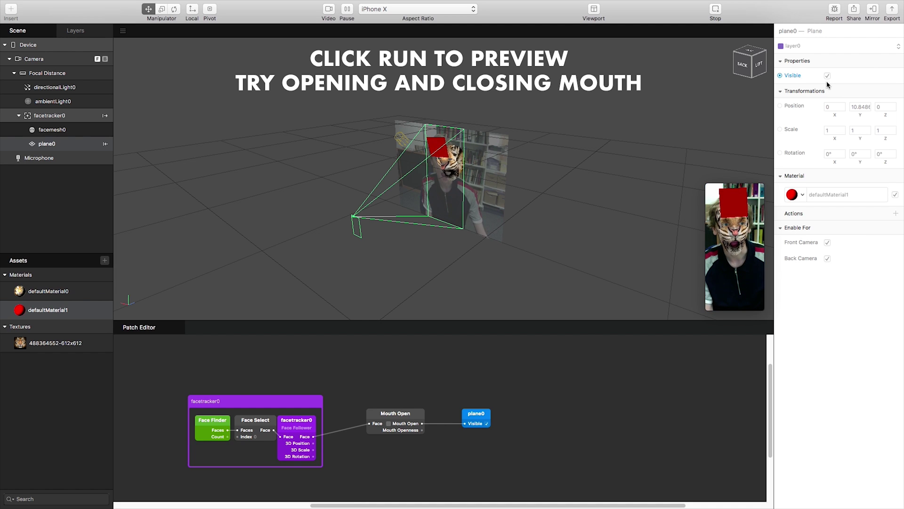
pyautogui.moveTo(393, 18)
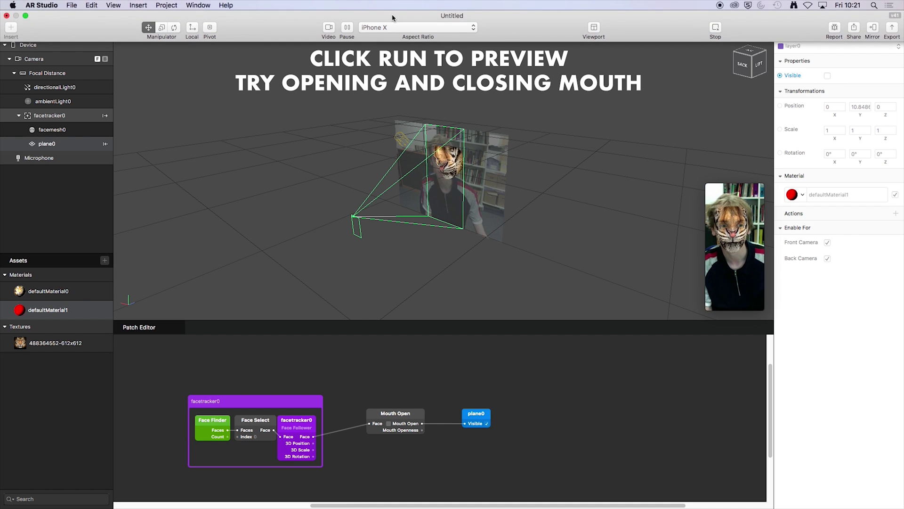
pyautogui.click(712, 29)
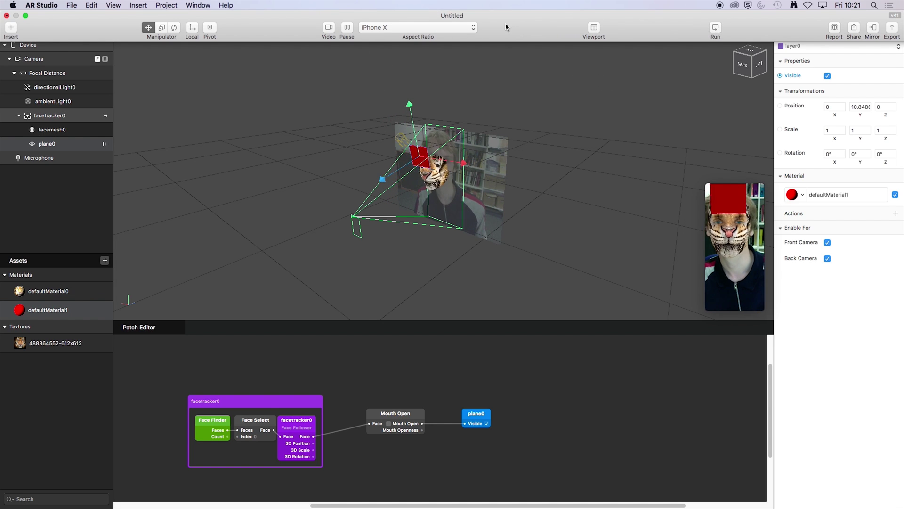
pyautogui.click(326, 29)
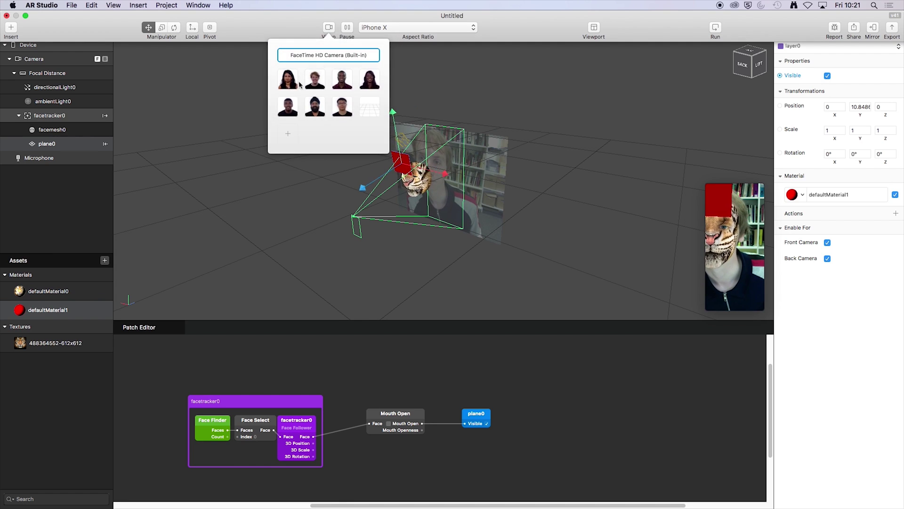
pyautogui.click(288, 79)
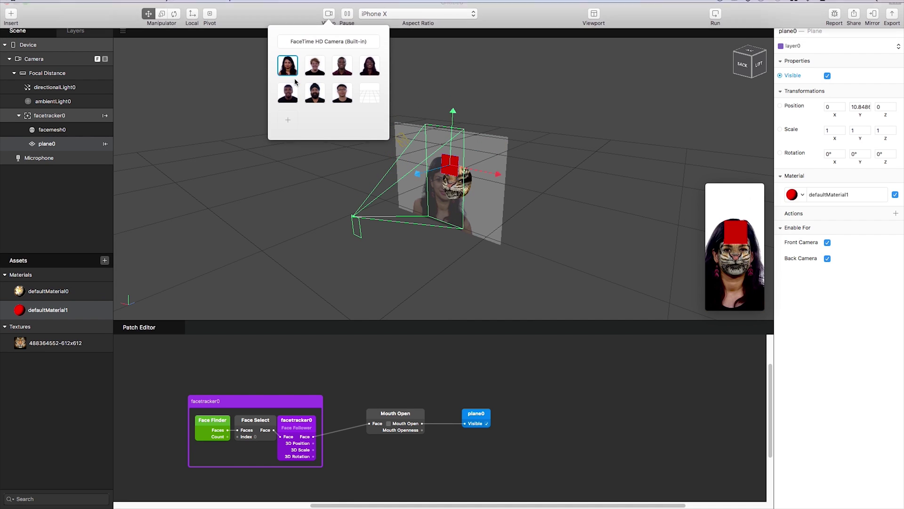
pyautogui.click(448, 87)
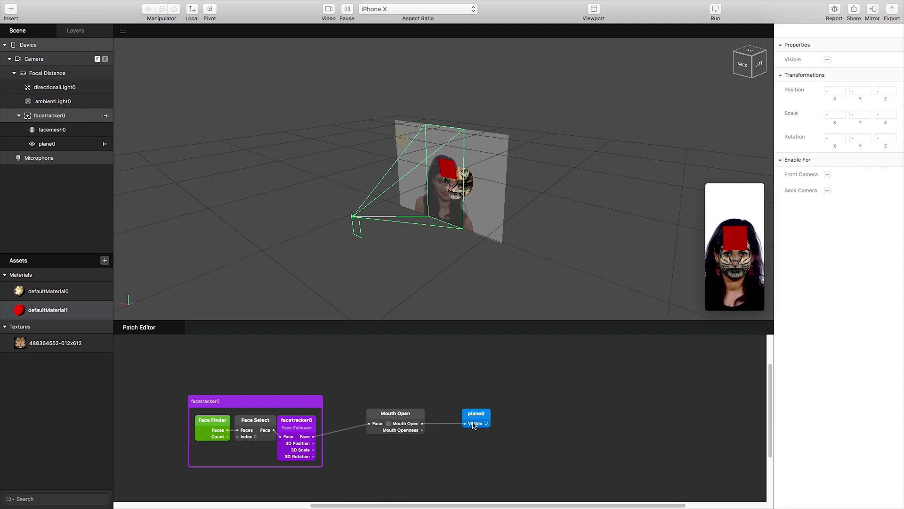
# - Insert handtracker0 and move it to top level inside Focal Distance beside facetracker0
pyautogui.click(46, 118)
pyautogui.click(45, 130)
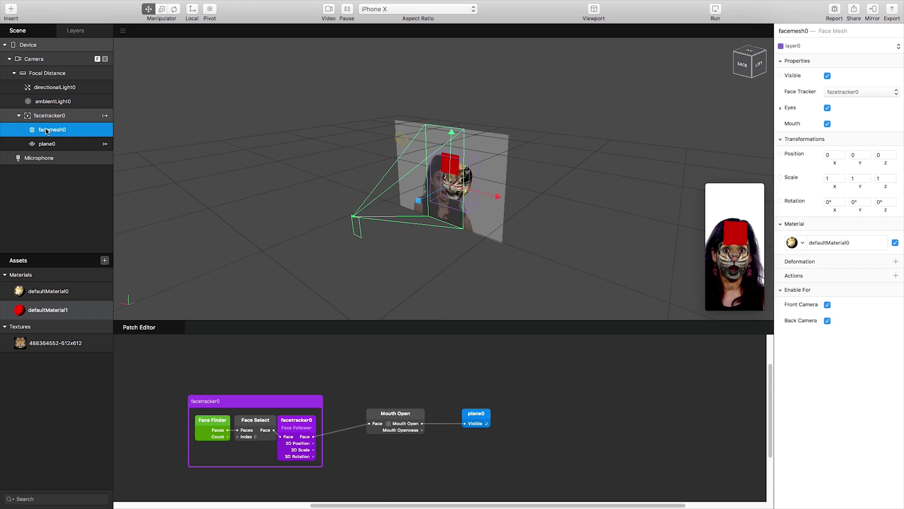
pyautogui.rightClick(46, 130)
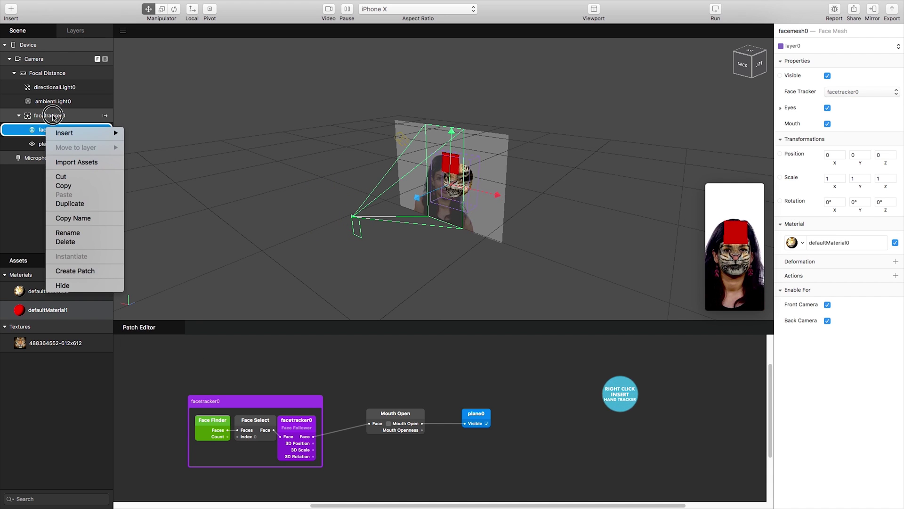
pyautogui.click(49, 117)
pyautogui.rightClick(51, 118)
pyautogui.moveTo(61, 119)
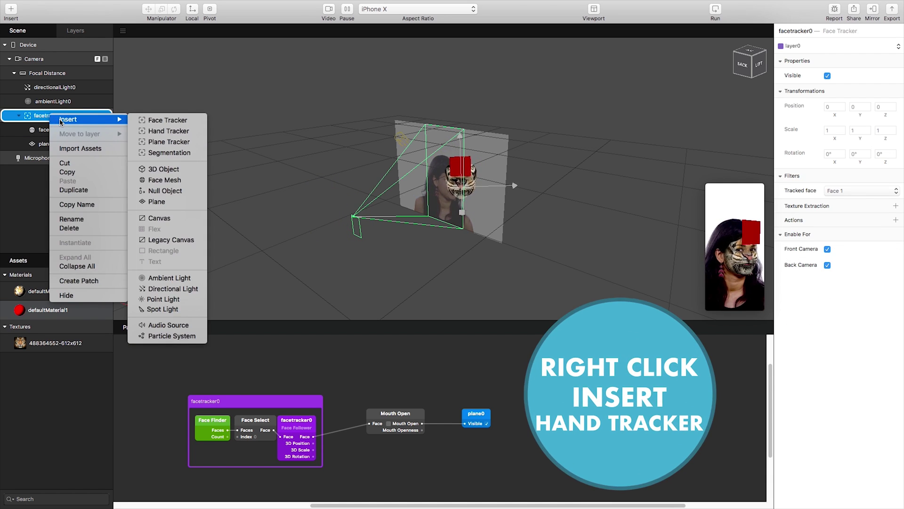
pyautogui.click(176, 134)
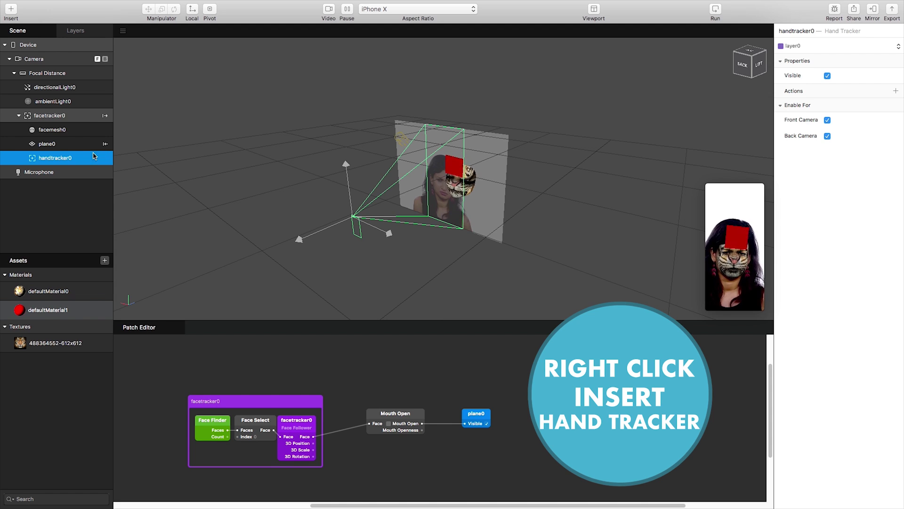
pyautogui.rightClick(83, 160)
pyautogui.press('Escape')
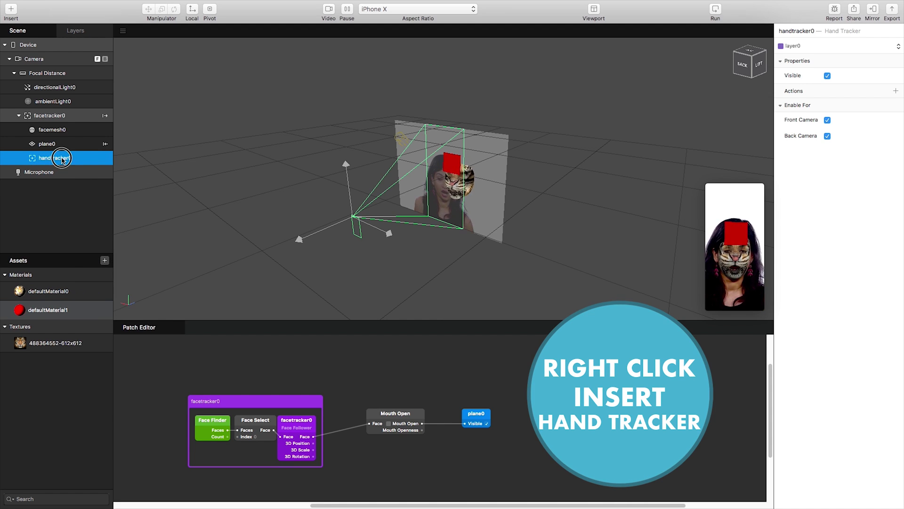
pyautogui.moveTo(61, 156); pyautogui.dragTo(37, 110)
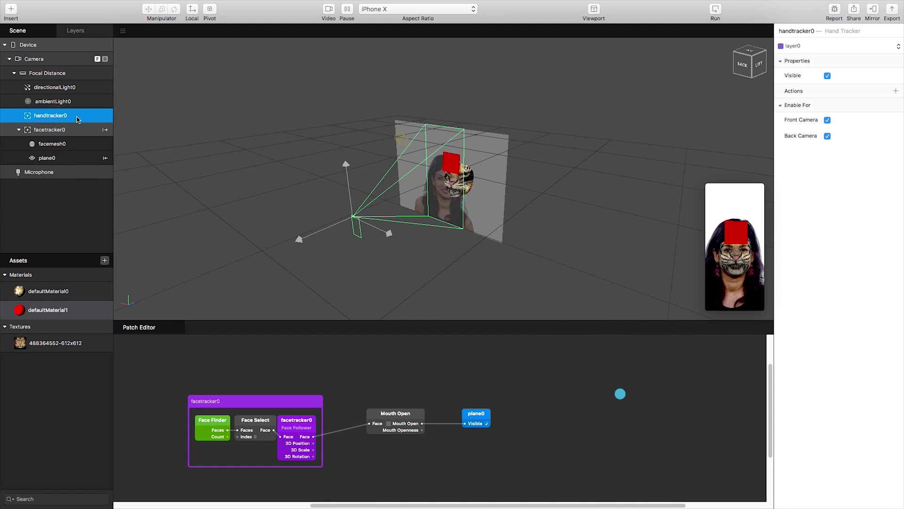
# - Insert a Particle System, emitter0, under handtracker0
pyautogui.rightClick(78, 117)
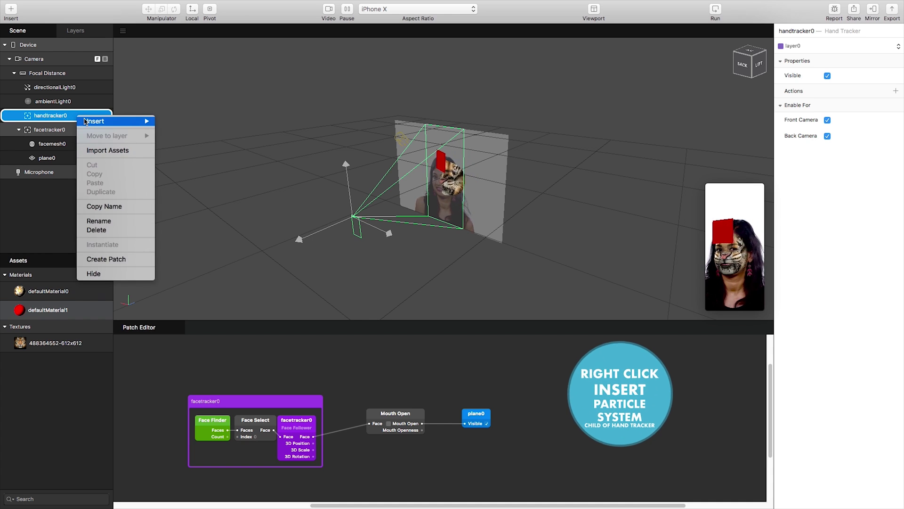
pyautogui.moveTo(85, 122)
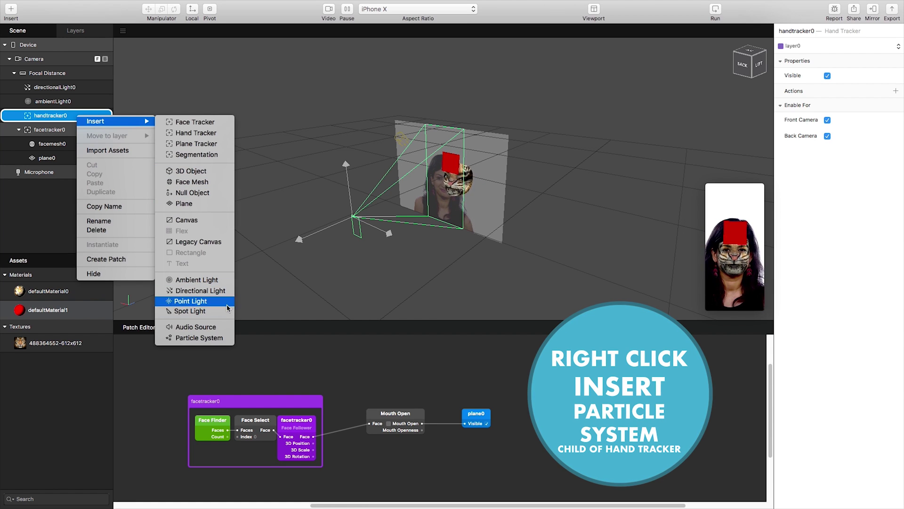
pyautogui.click(216, 337)
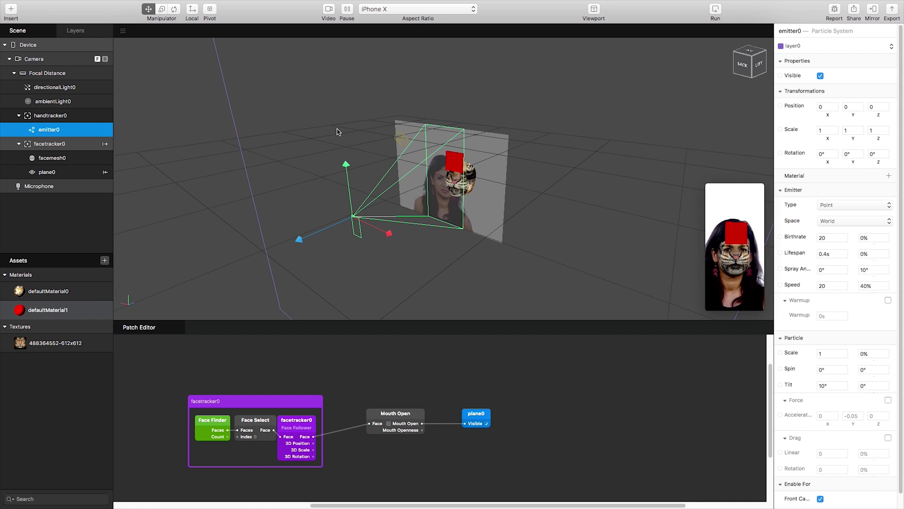
# - Make the emitter a Ring in World space and preview on the FaceTime camera
pyautogui.click(831, 205)
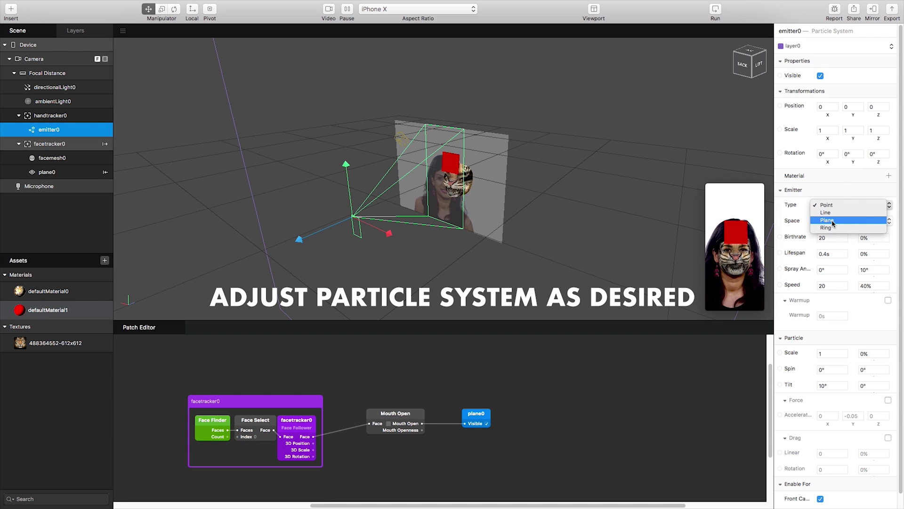
pyautogui.click(829, 227)
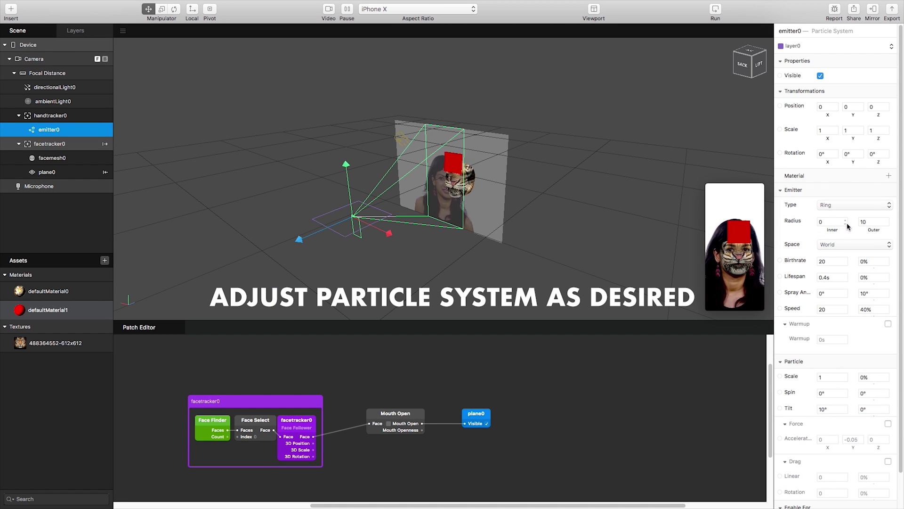
pyautogui.click(848, 244)
pyautogui.click(805, 236)
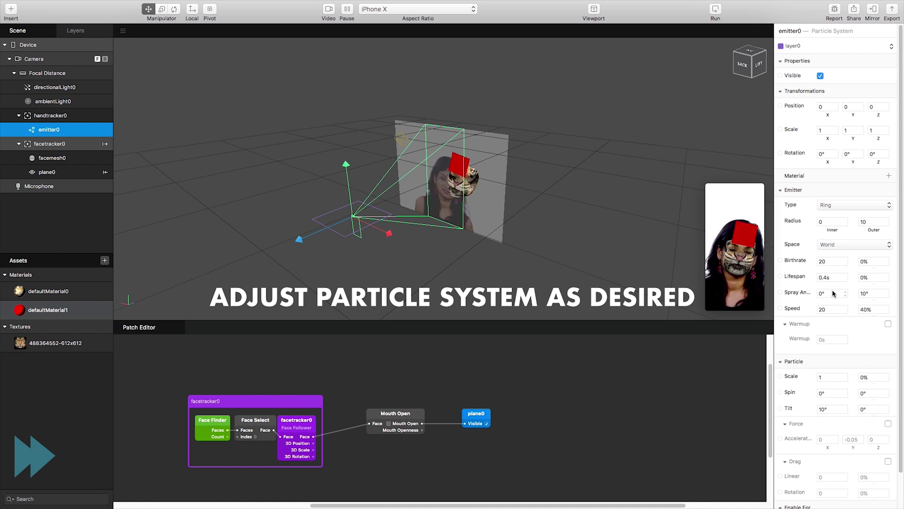
pyautogui.click(329, 9)
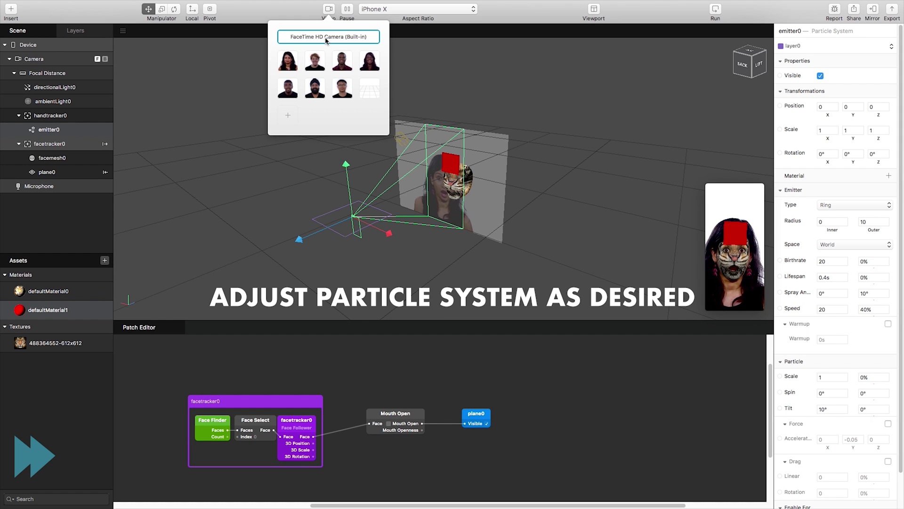
pyautogui.click(326, 37)
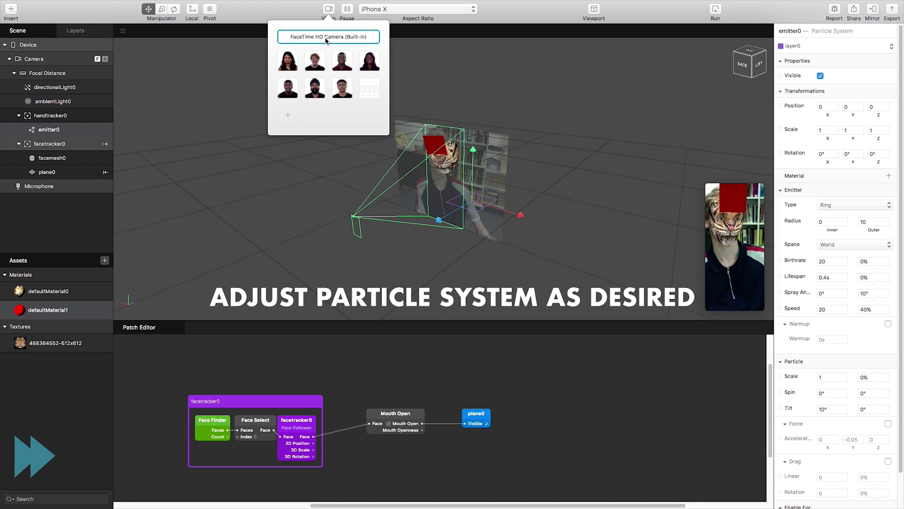
# - Give the particles the red defaultMaterial1 and set particle Spin to 90°
pyautogui.click(819, 183)
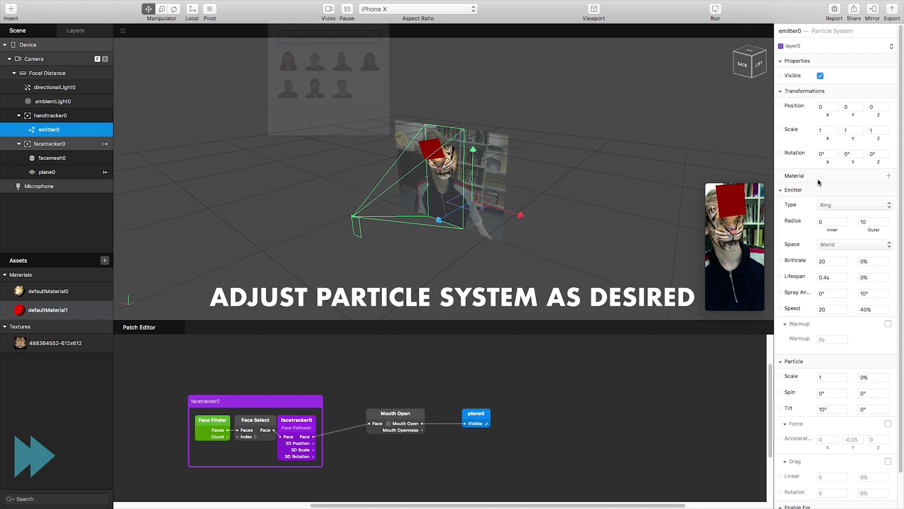
pyautogui.click(888, 176)
pyautogui.click(850, 198)
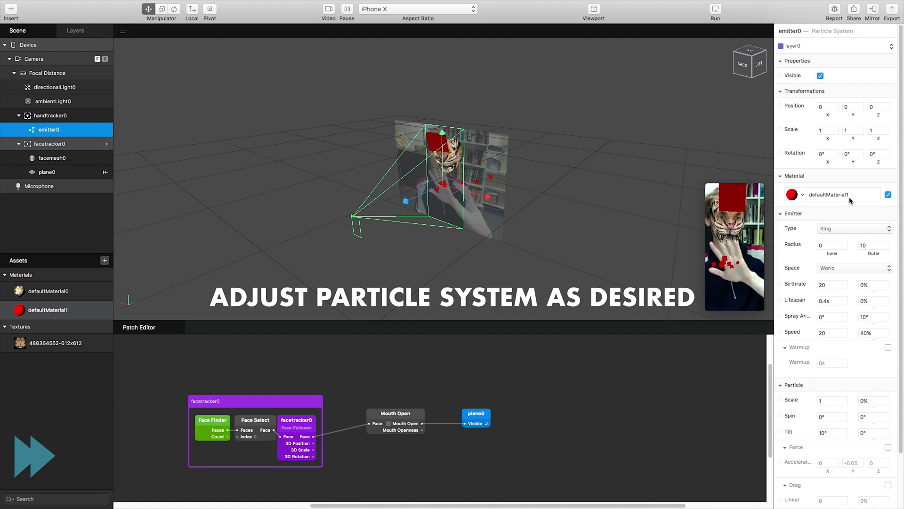
pyautogui.scroll(-3, 810, 282)
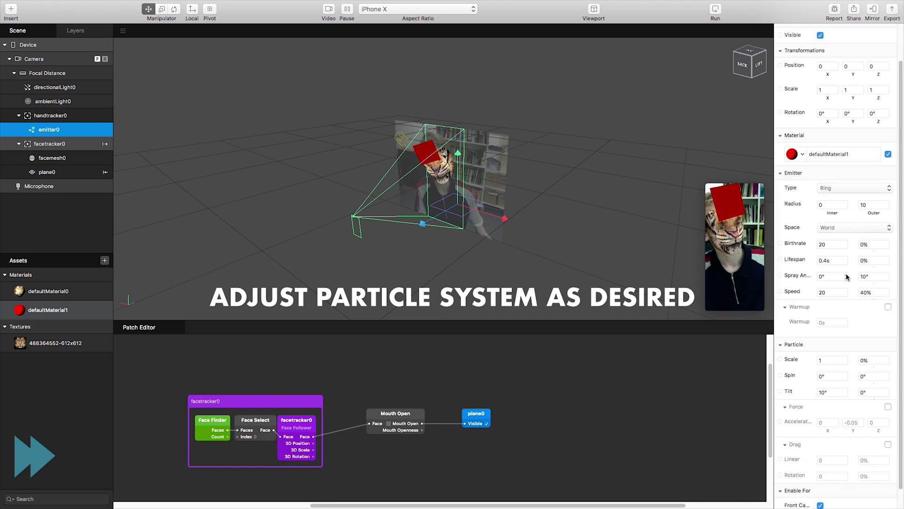
pyautogui.click(781, 355)
pyautogui.click(780, 355)
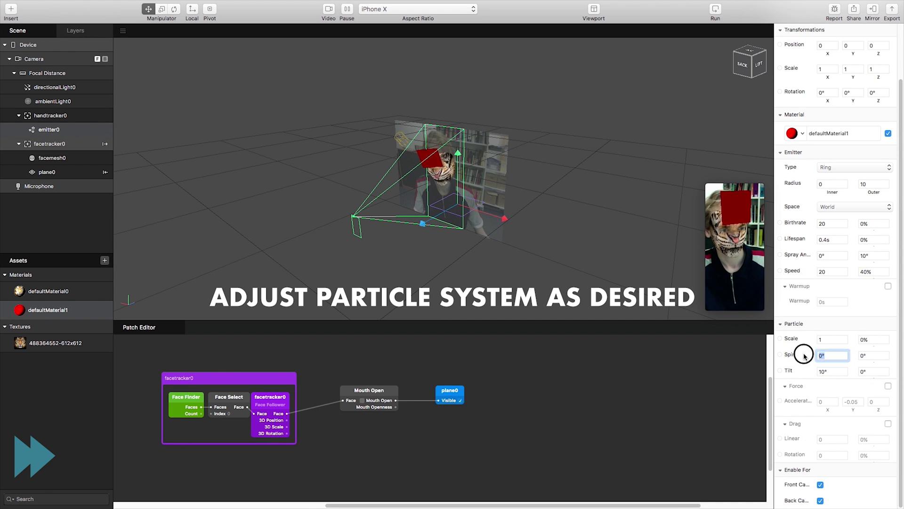
pyautogui.doubleClick(832, 356)
pyautogui.write('90')
pyautogui.press('Return')
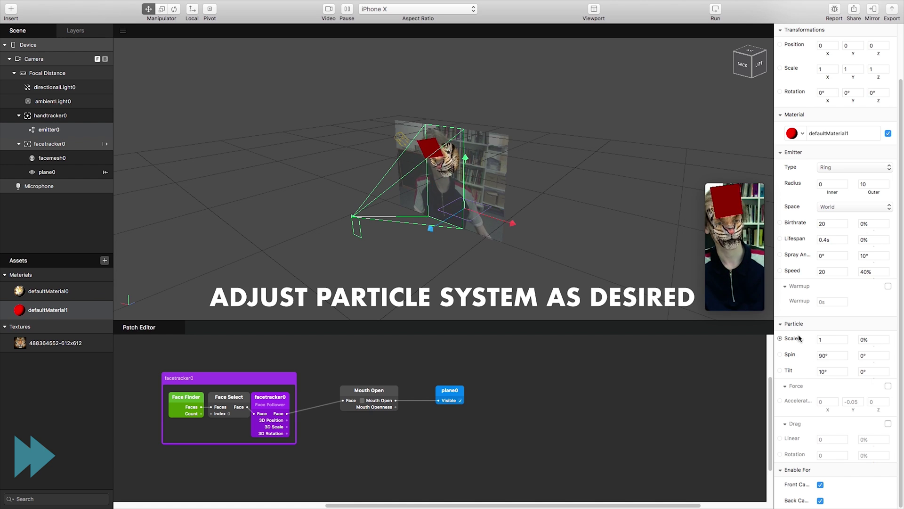
# - Enable force with Y acceleration 0.45 and assign a new defaultMaterial2 to the emitter
pyautogui.click(888, 386)
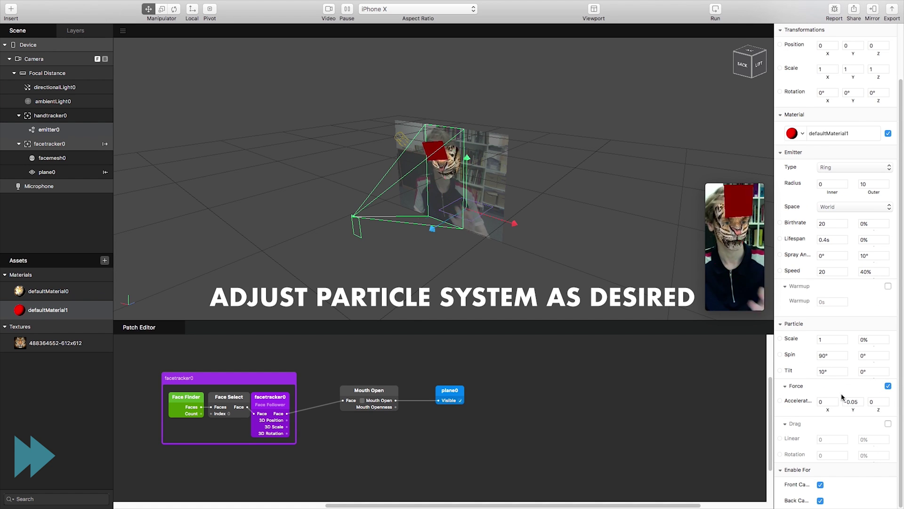
pyautogui.moveTo(843, 397); pyautogui.dragTo(864, 401)
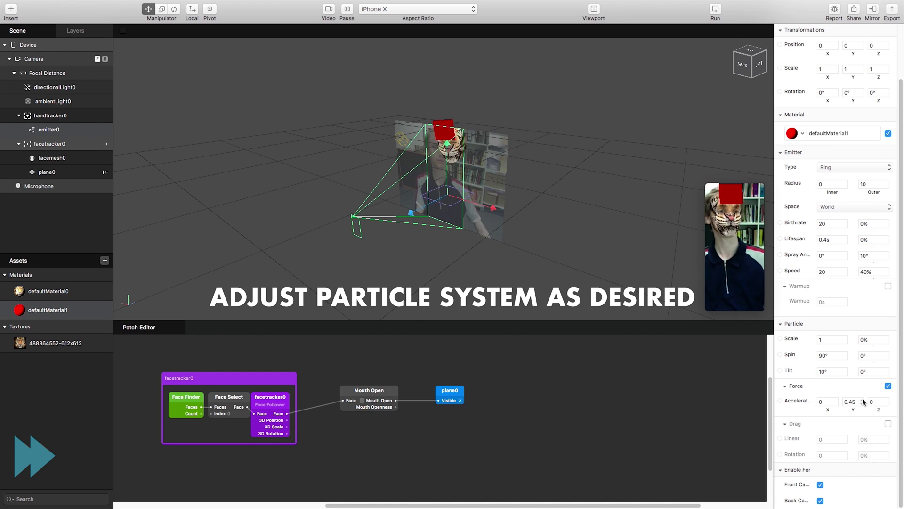
pyautogui.click(802, 134)
pyautogui.click(803, 185)
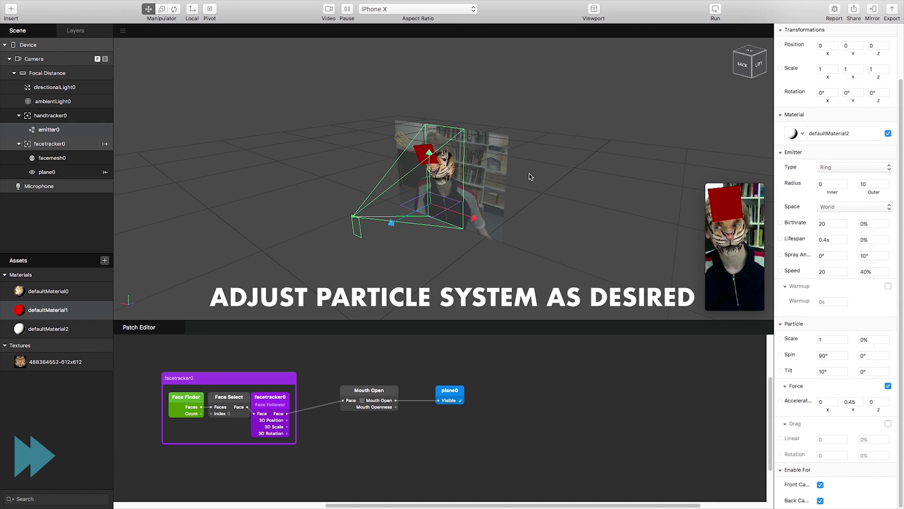
pyautogui.click(54, 117)
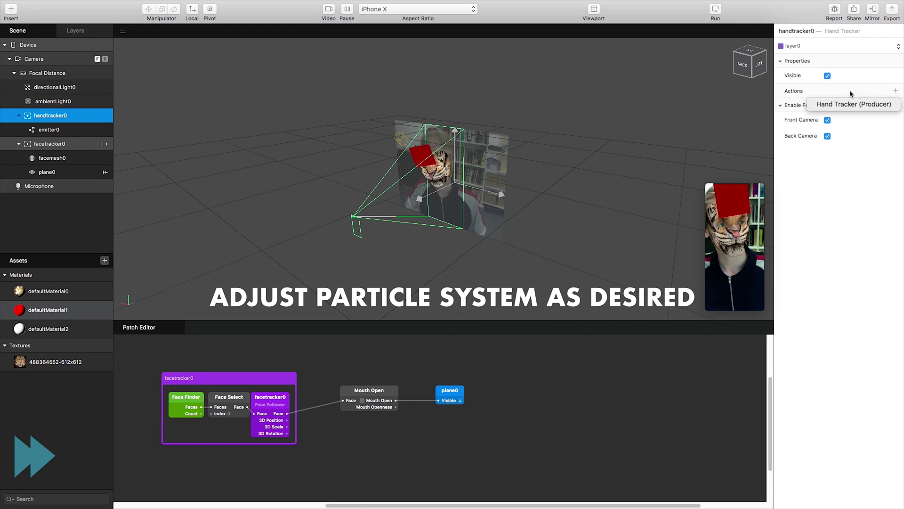
pyautogui.click(716, 11)
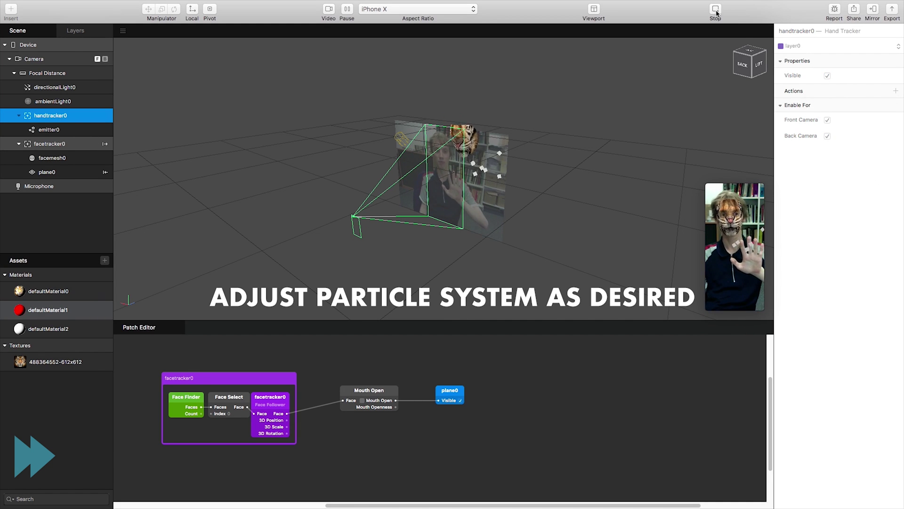
pyautogui.moveTo(706, 202); pyautogui.dragTo(648, 199)
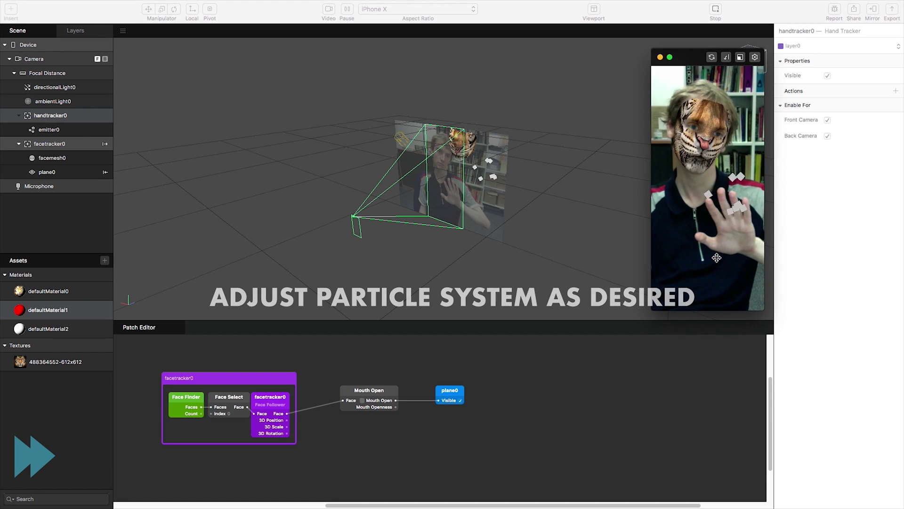
pyautogui.click(716, 10)
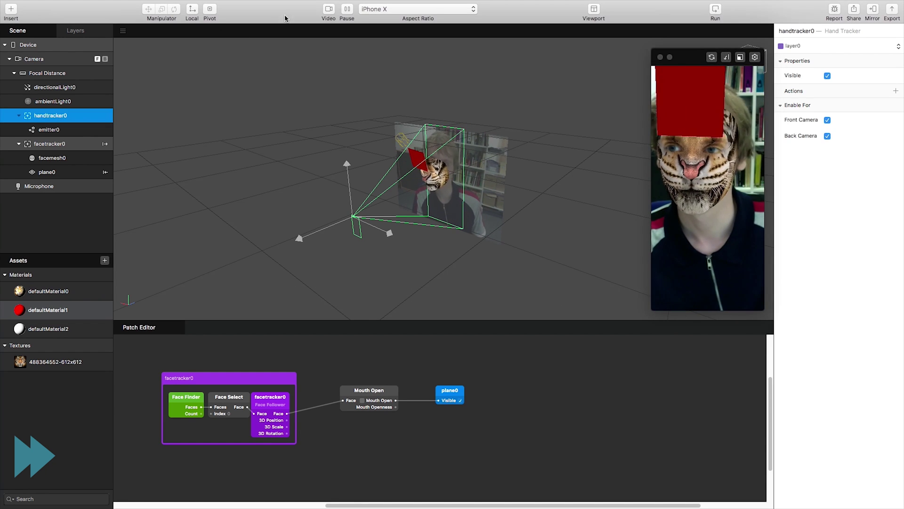
pyautogui.click(329, 10)
pyautogui.click(561, 100)
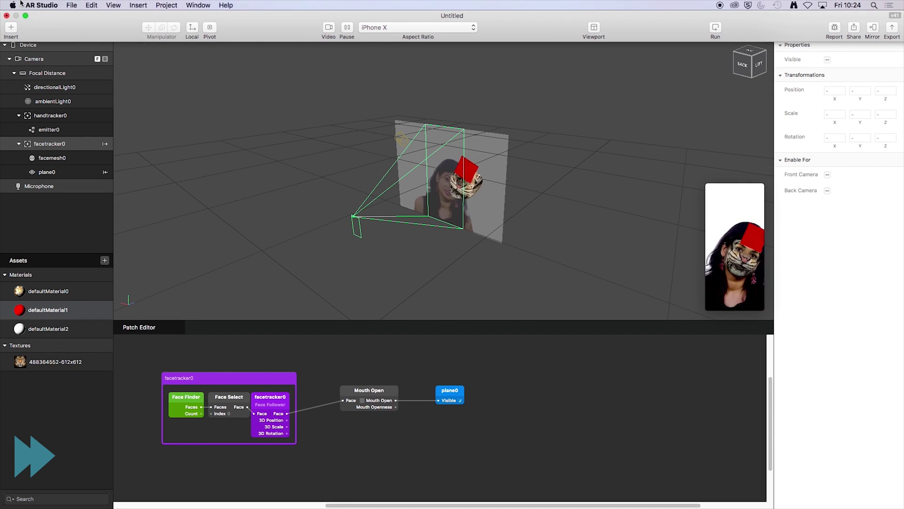
# - Package the project as 'AR' on the Desktop and start exporting it
pyautogui.click(72, 5)
pyautogui.click(108, 105)
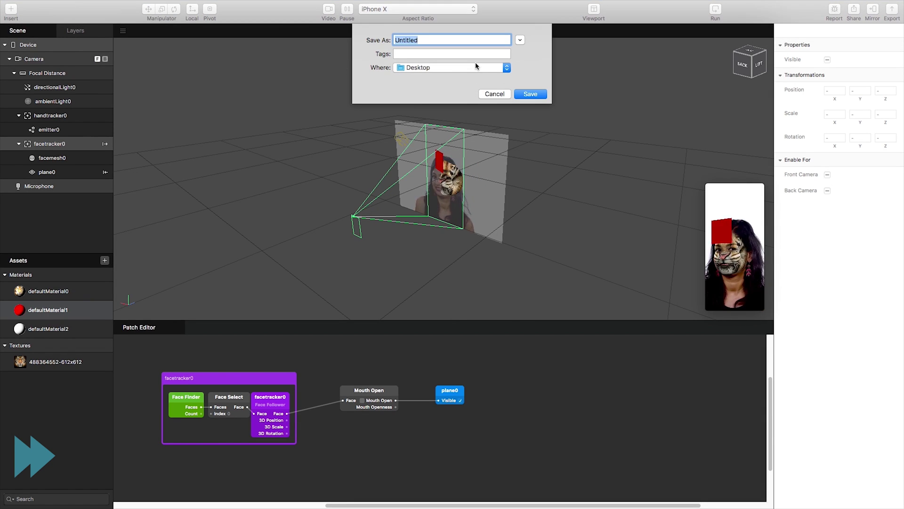
pyautogui.write('ARDemo')
pyautogui.press('Return')
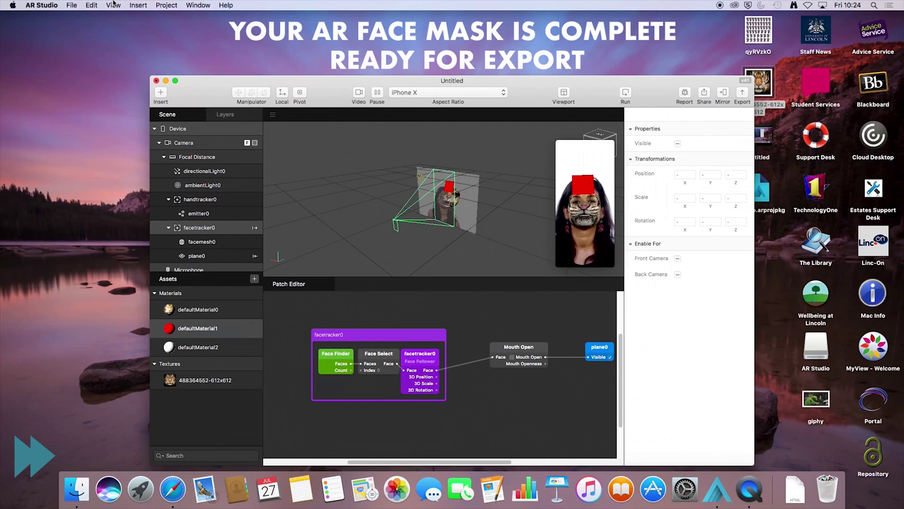
pyautogui.click(72, 5)
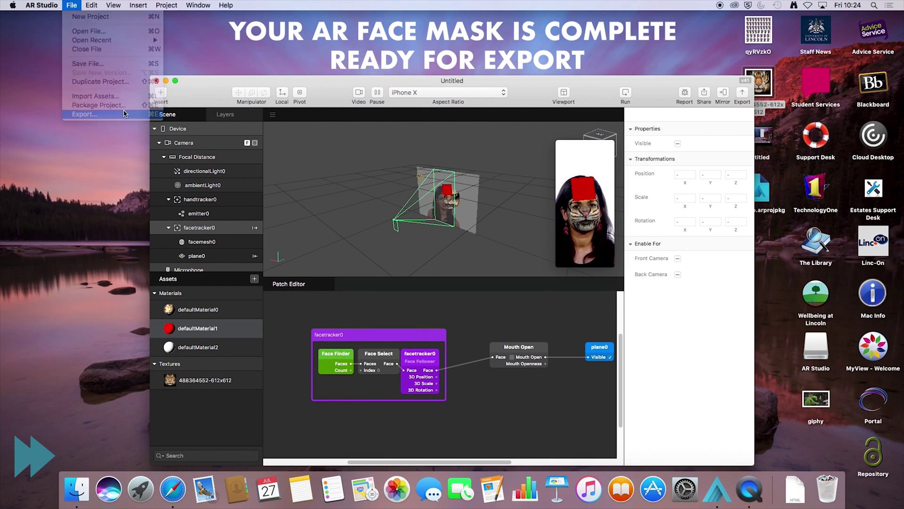